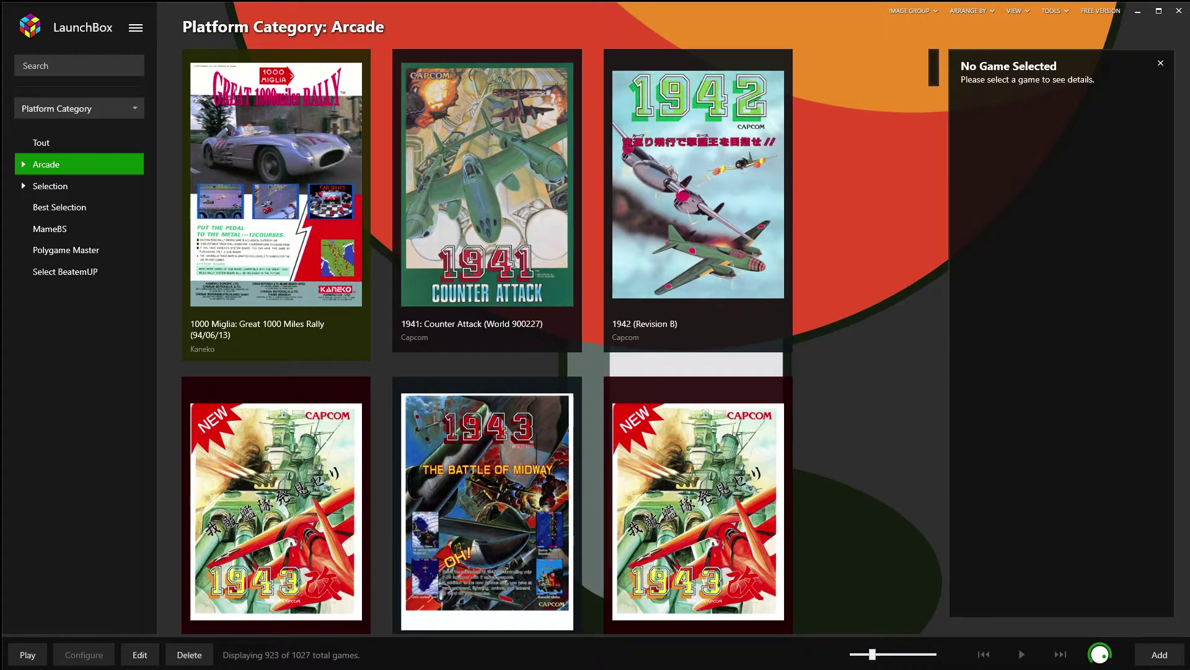
# - Browse the pack's Roms and LaunchBox\Games folders, finishing inside the Roms folder
pyautogui.hotkey('alt', 'Tab')
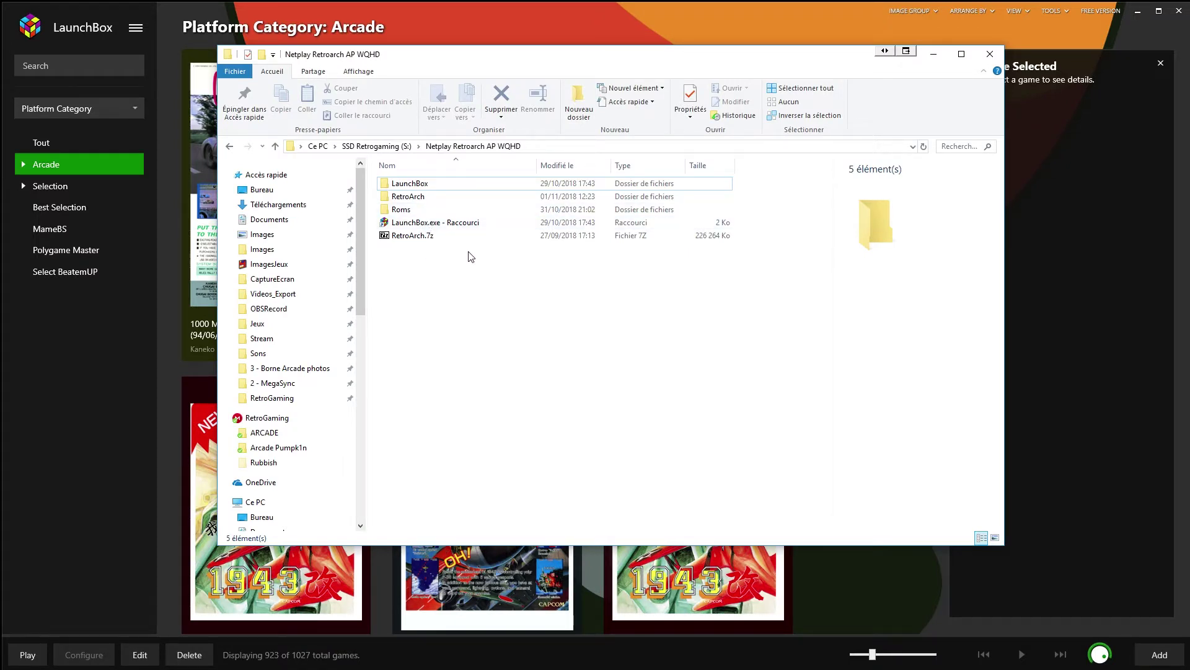
pyautogui.doubleClick(428, 209)
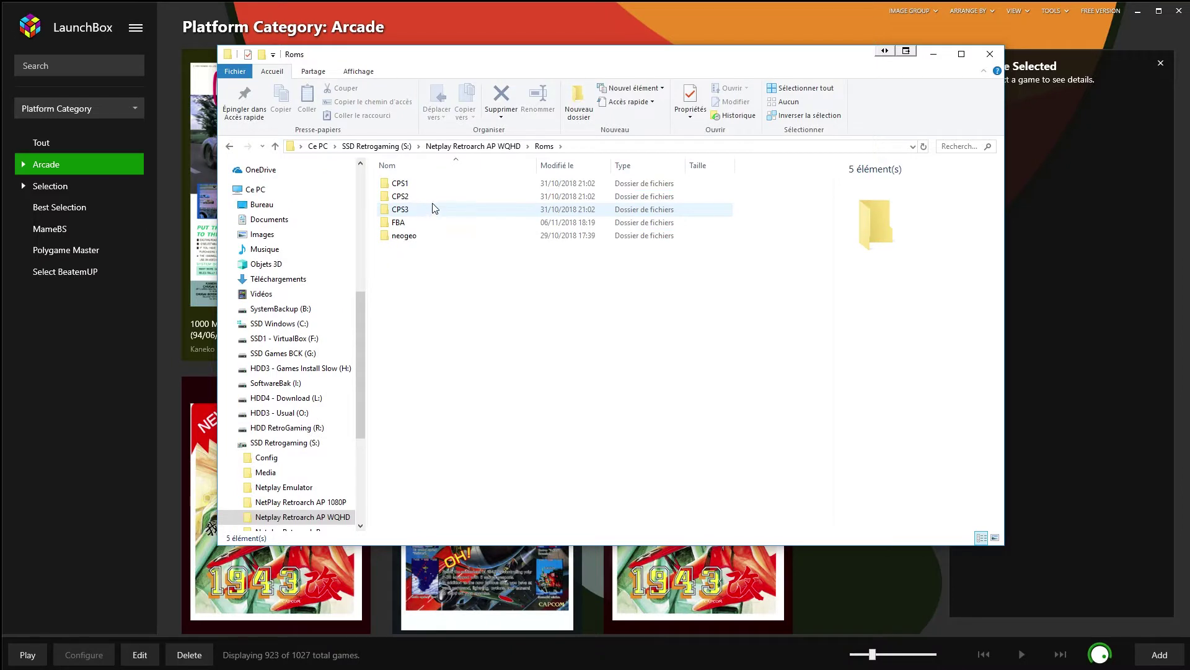
pyautogui.moveTo(398, 223)
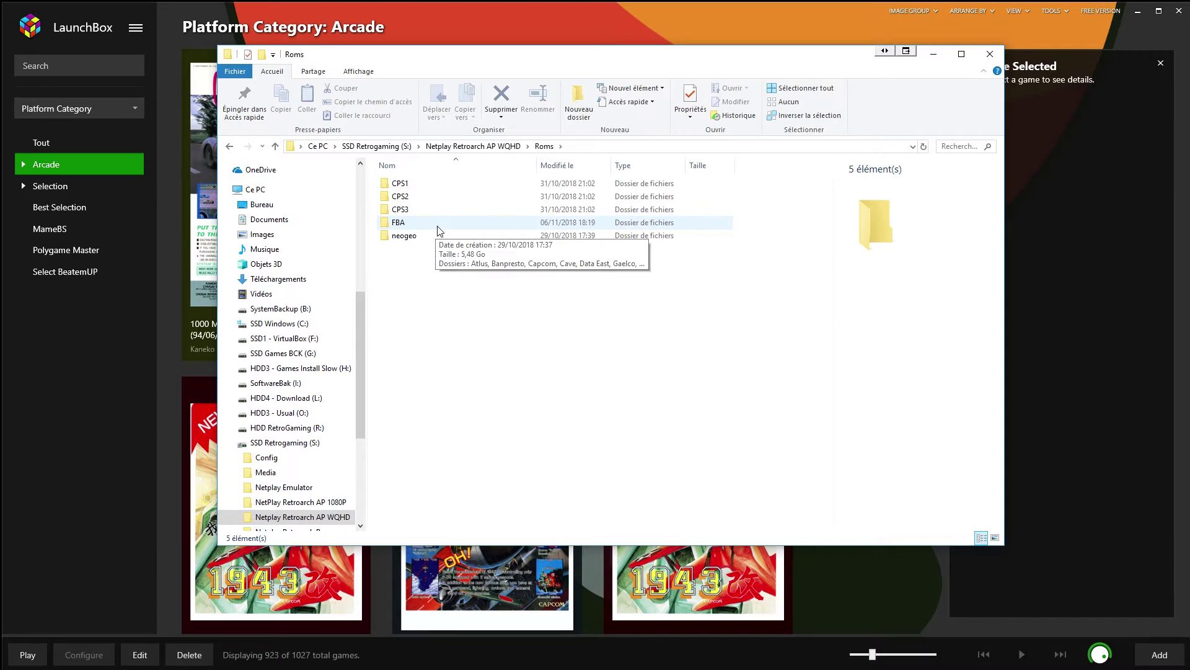
pyautogui.press('BackSpace')
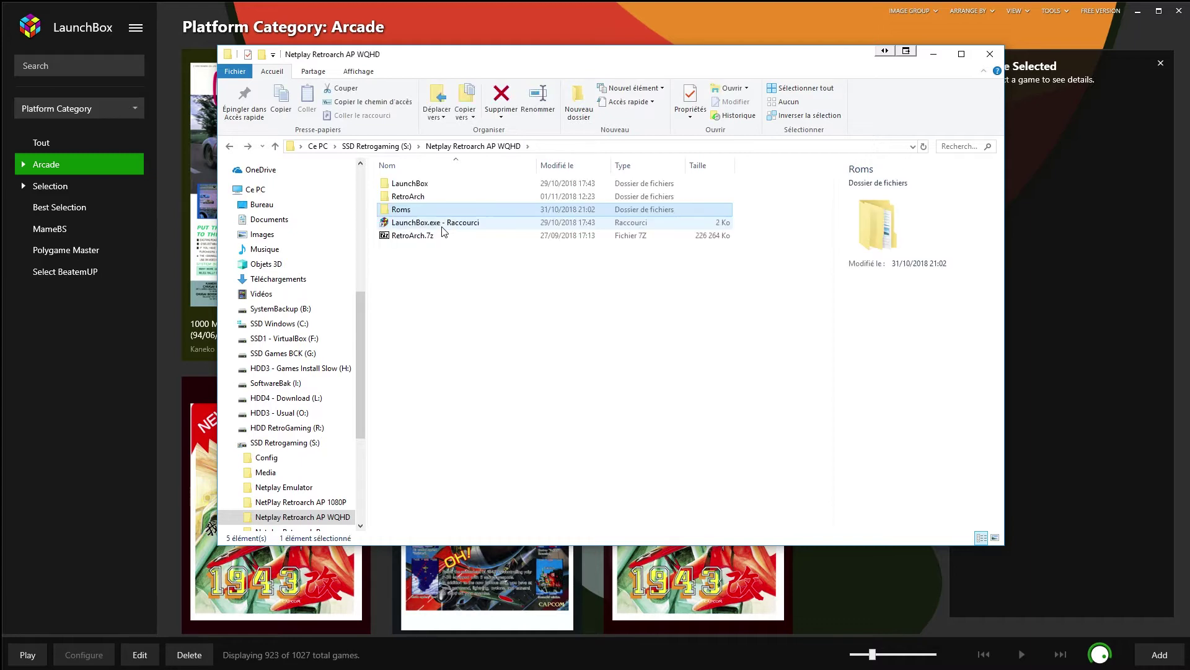
pyautogui.doubleClick(419, 184)
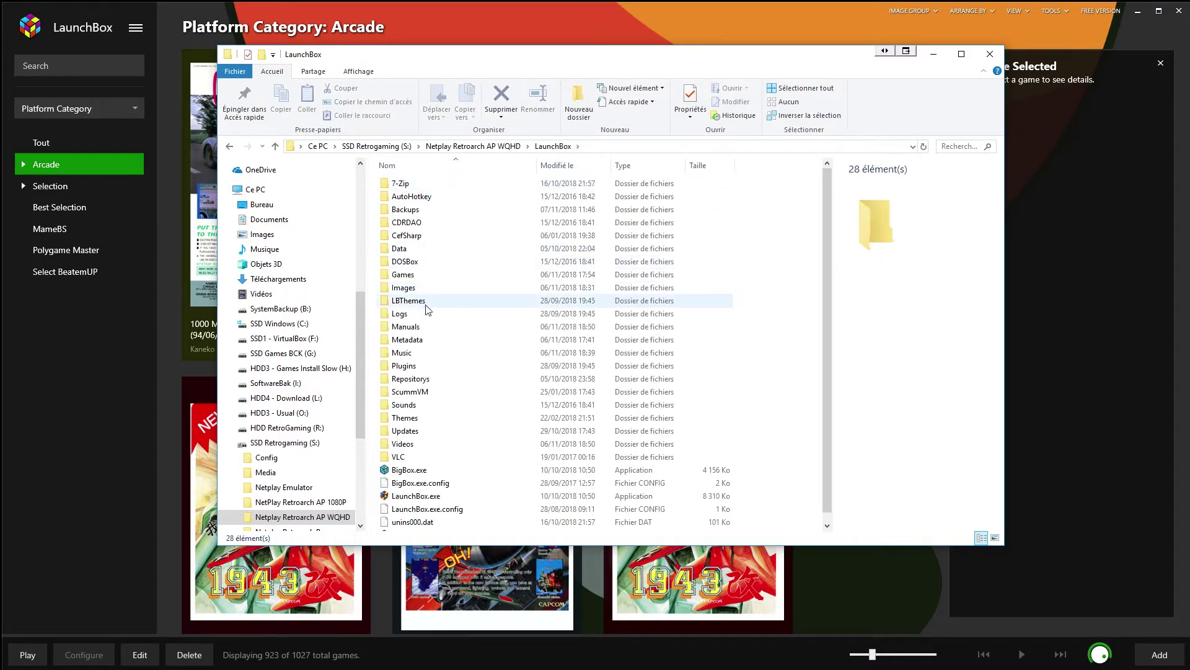
pyautogui.doubleClick(406, 275)
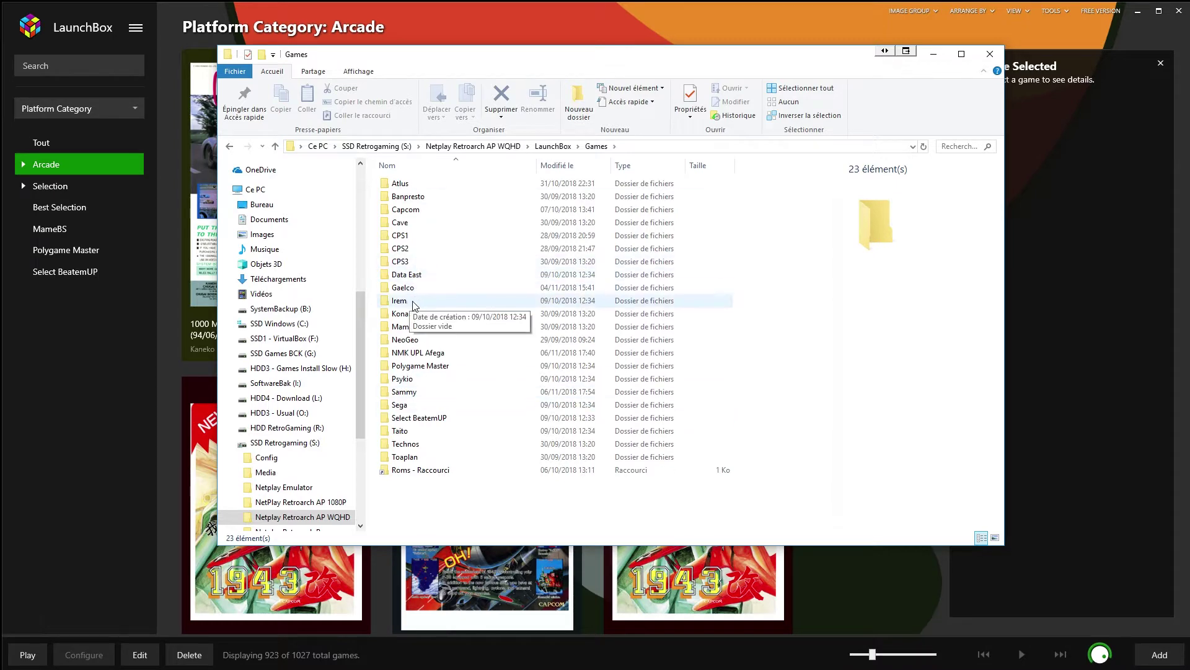
pyautogui.press('BackSpace')
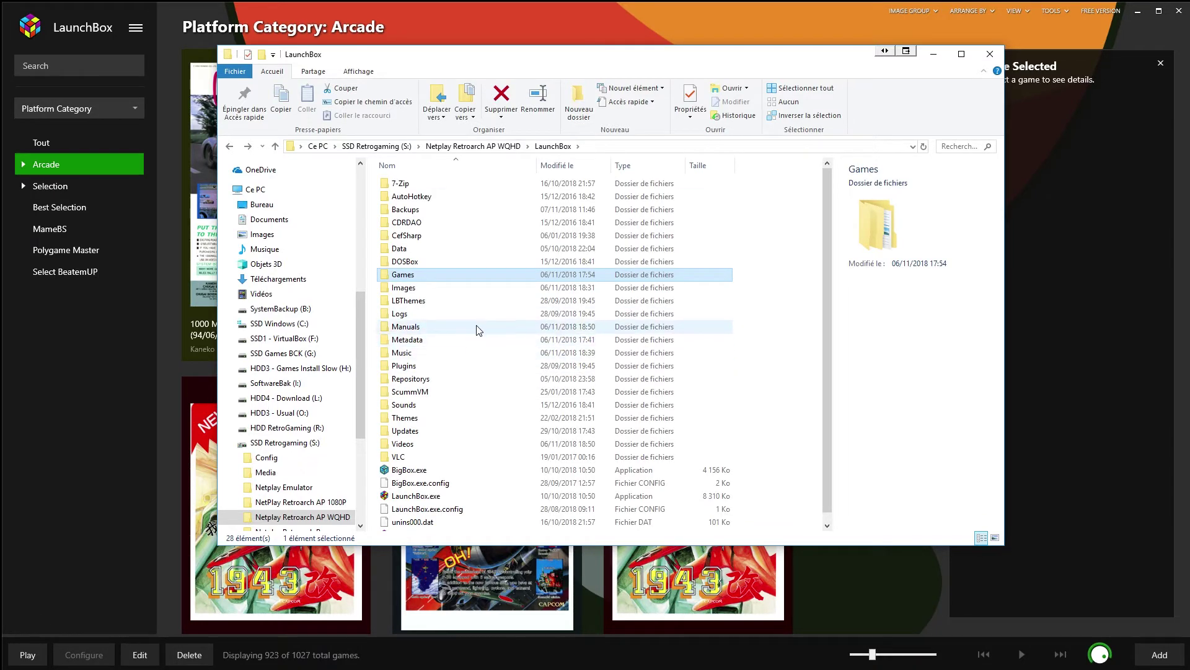
pyautogui.press('BackSpace')
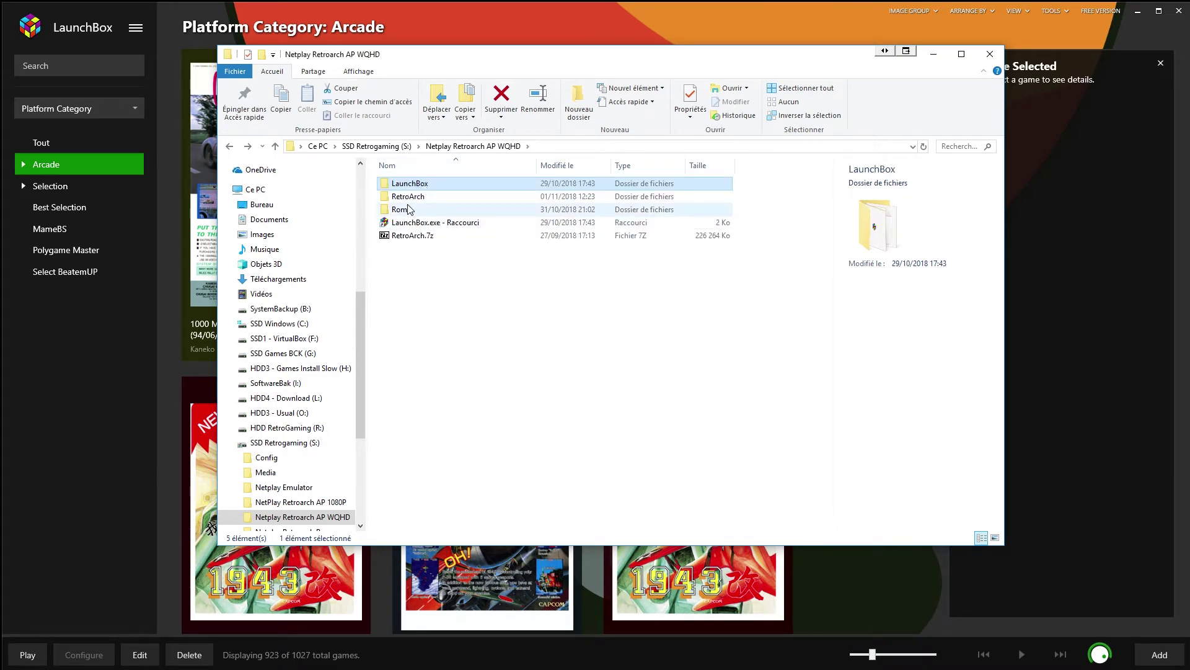
pyautogui.doubleClick(410, 210)
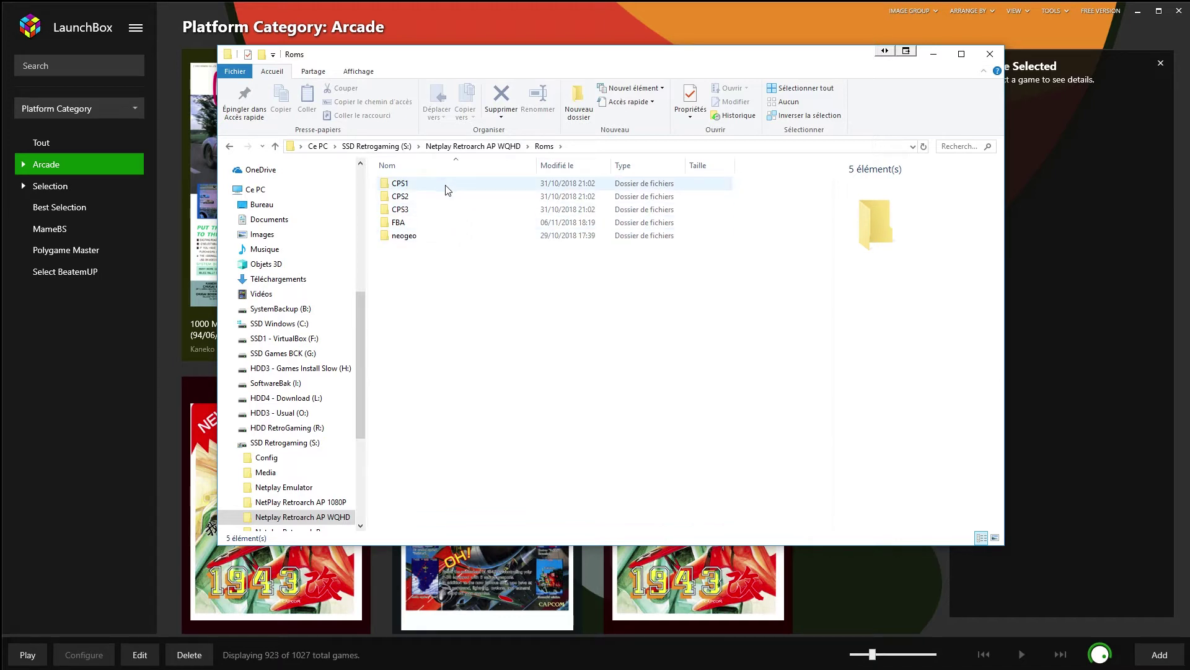
pyautogui.hotkey('alt', 'Left')
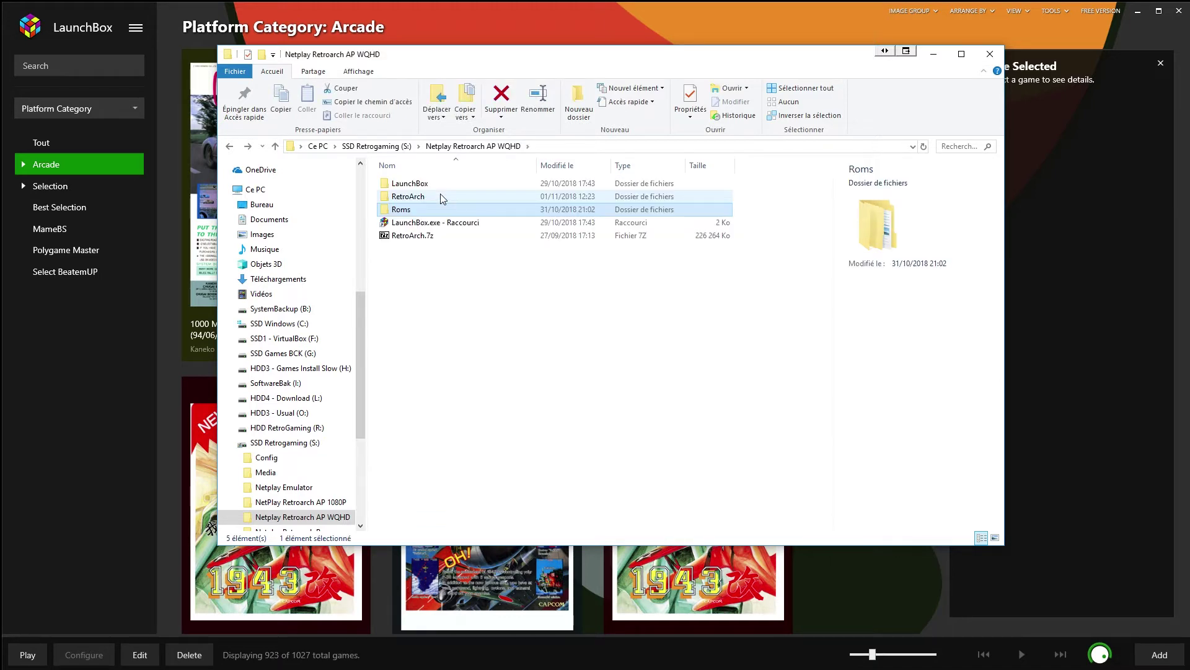
pyautogui.doubleClick(448, 215)
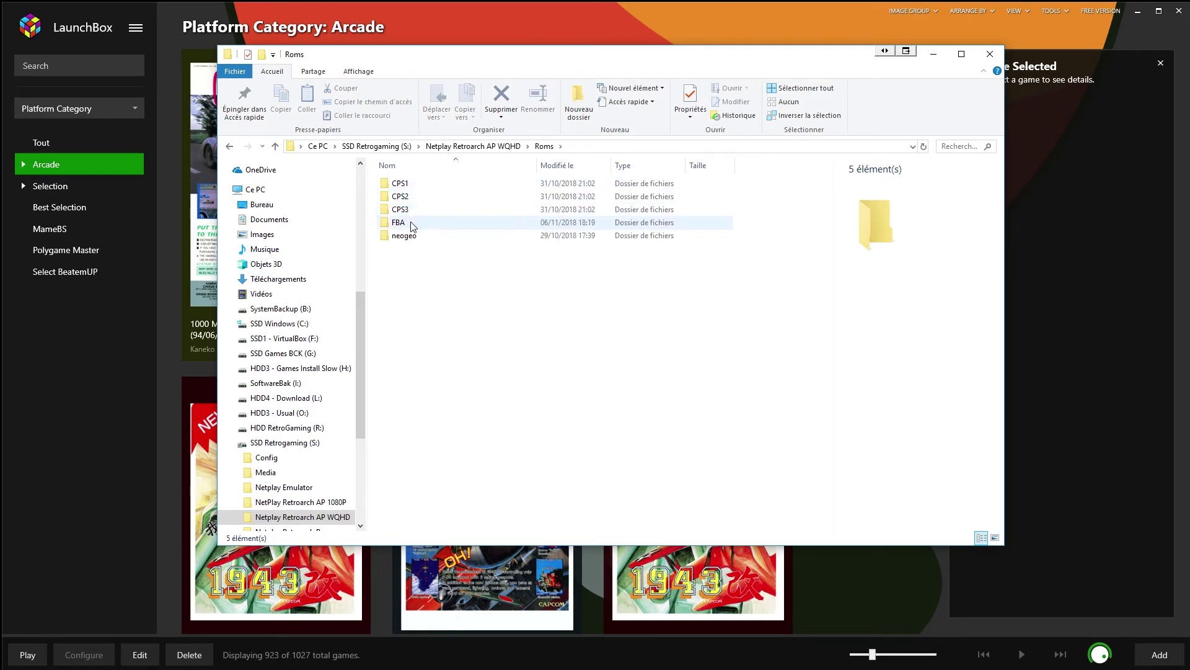
pyautogui.doubleClick(411, 225)
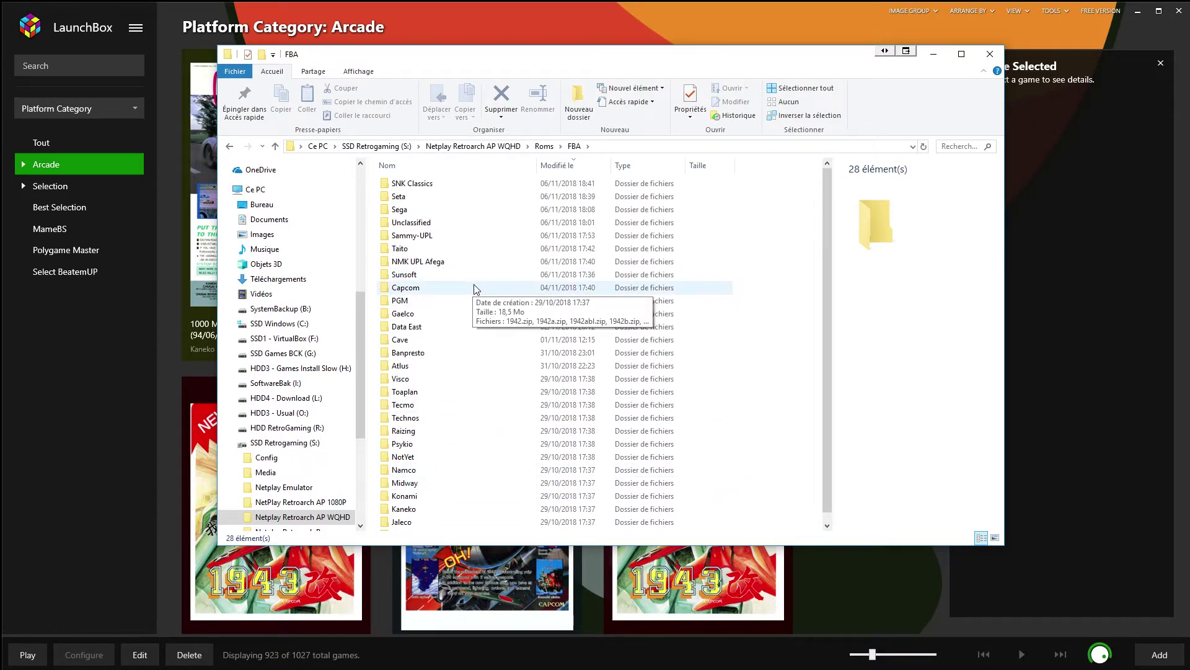
pyautogui.press('BackSpace')
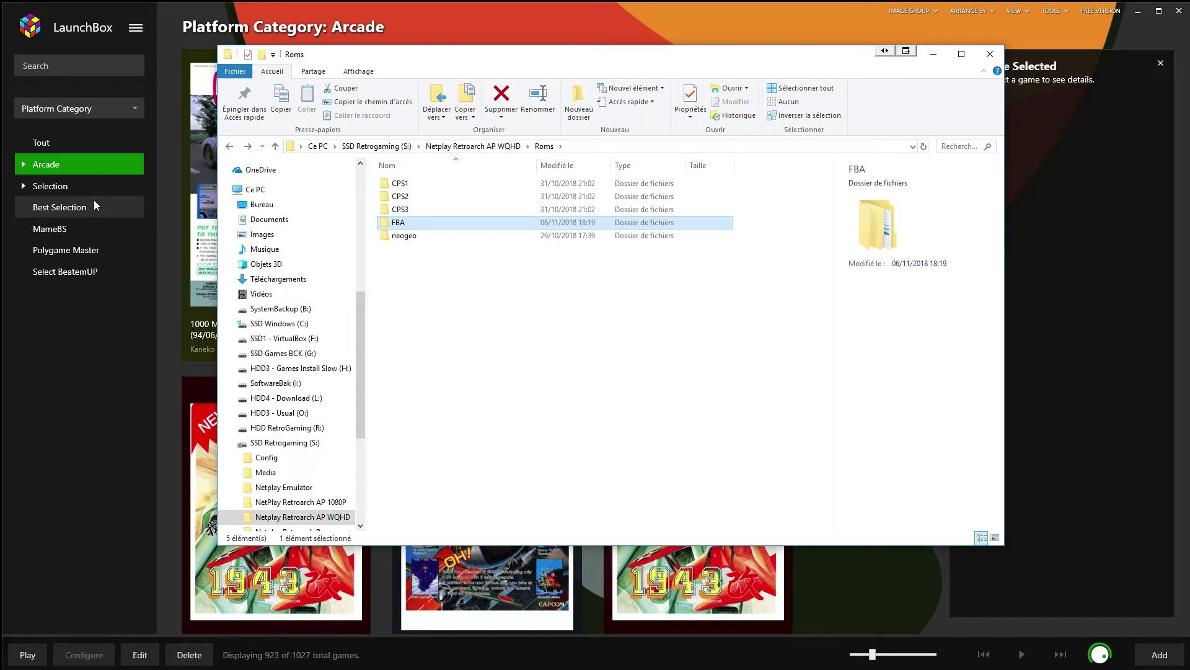
# - Expand Arcade in the sidebar and show the CPS1 platform's 30 games
pyautogui.click(22, 167)
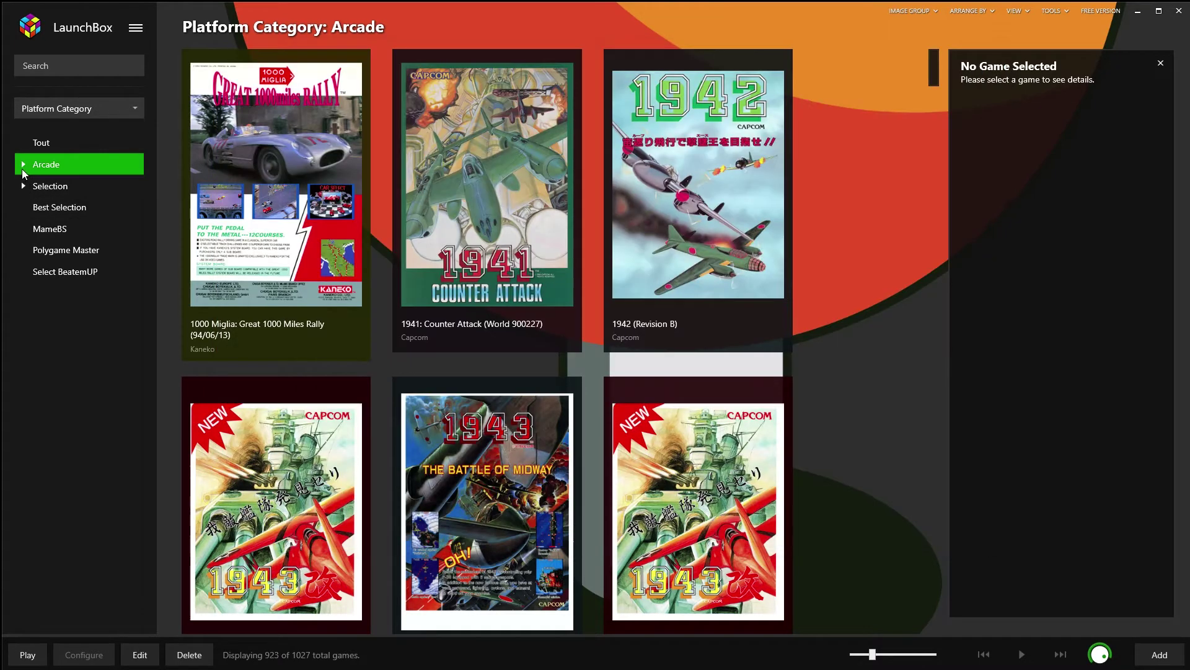
pyautogui.click(58, 269)
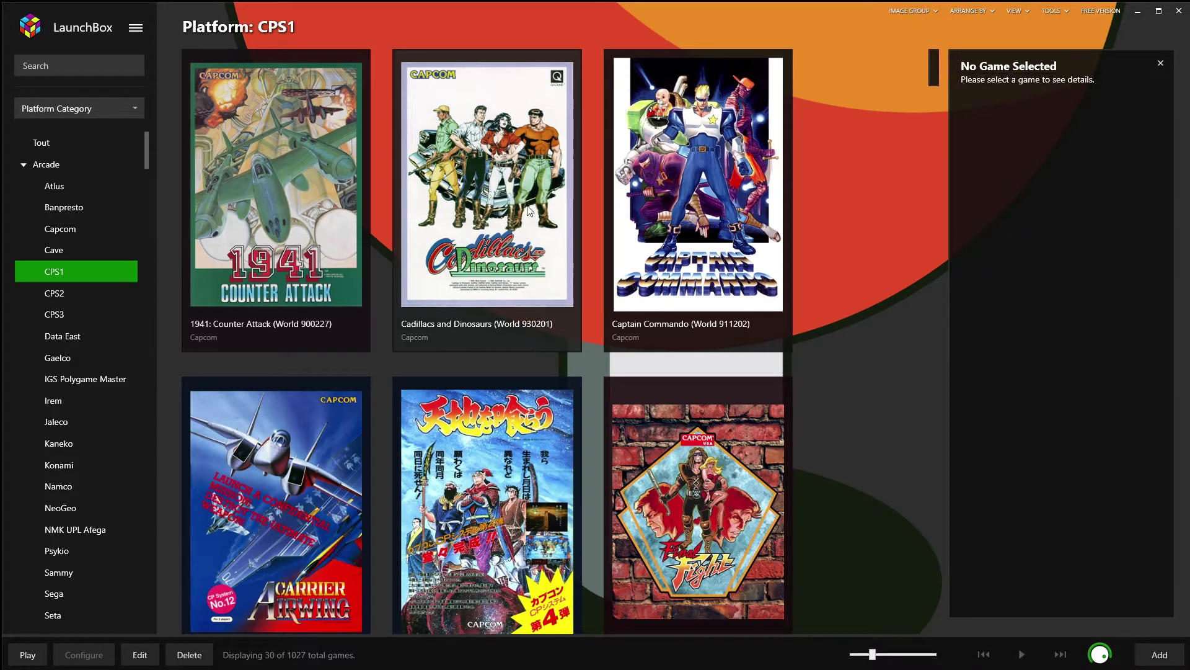
pyautogui.scroll(-1, 617, 335)
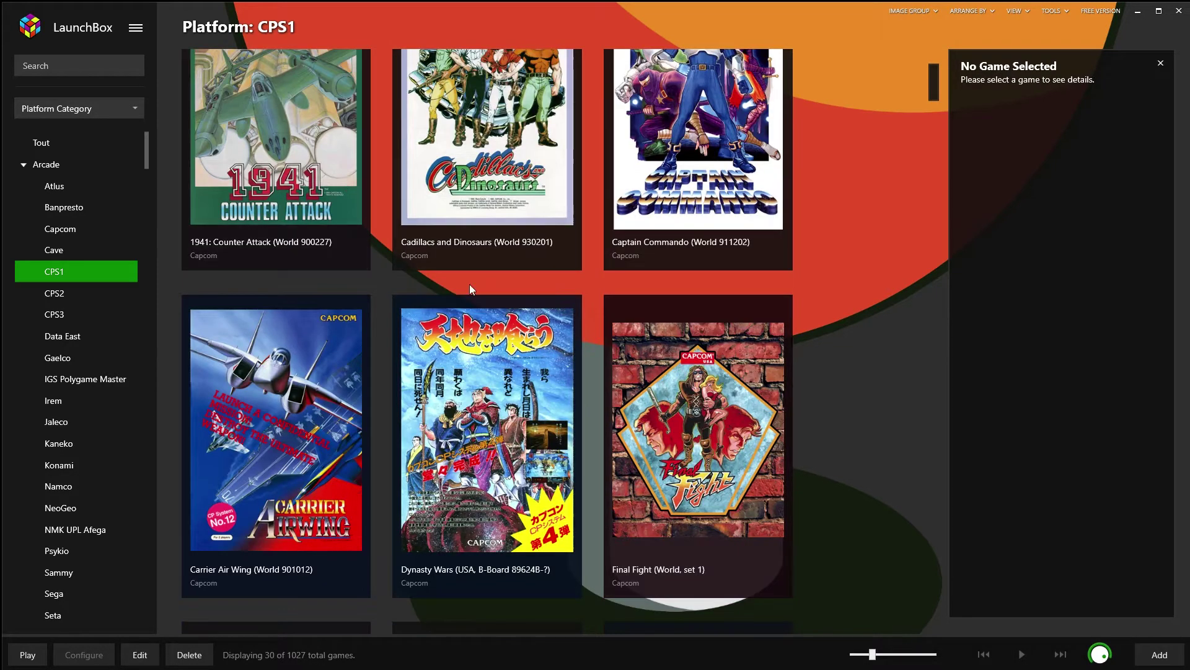
pyautogui.scroll(-3, 469, 284)
pyautogui.scroll(-2, 475, 307)
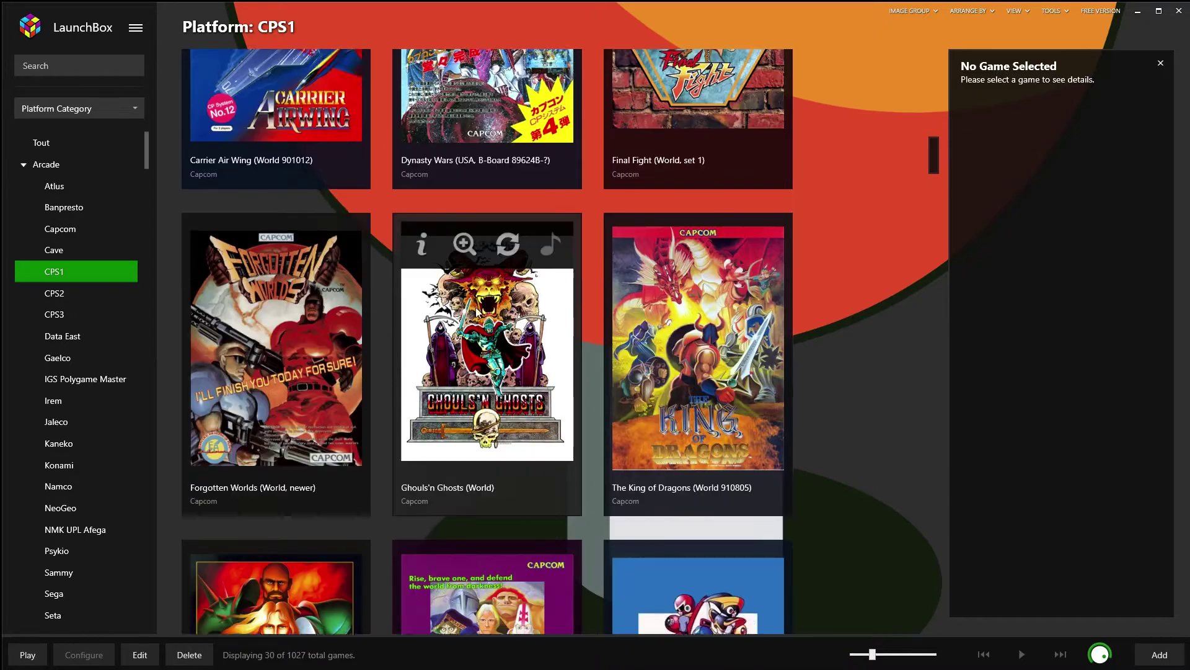
pyautogui.scroll(3, 475, 282)
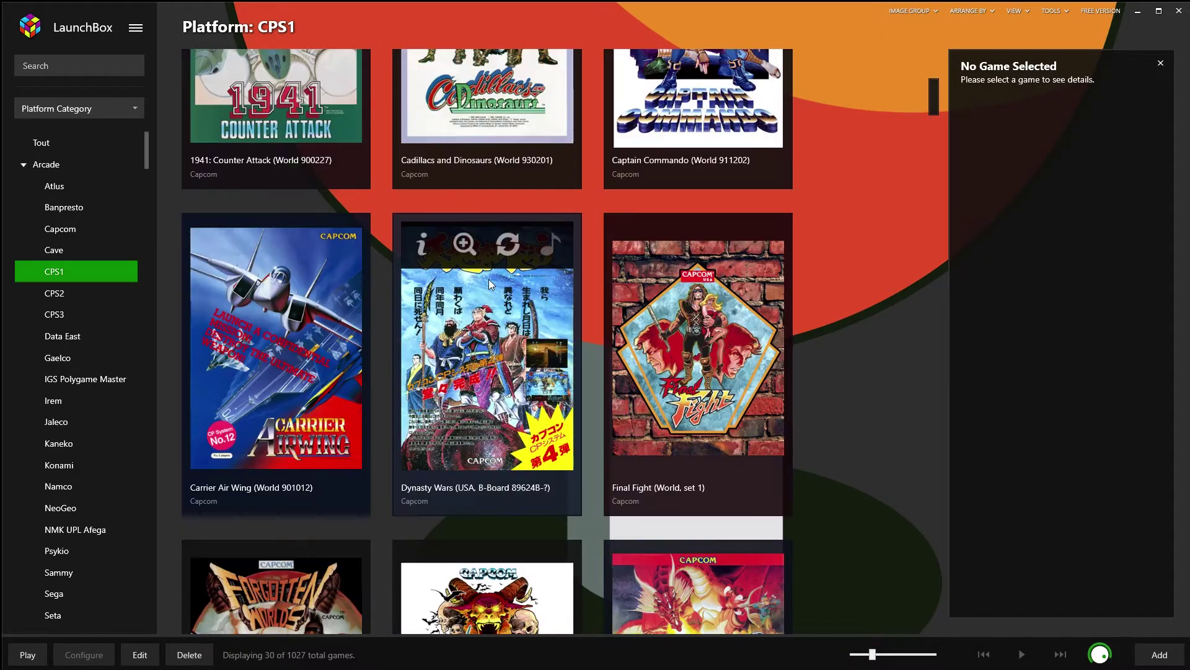
pyautogui.scroll(2, 489, 284)
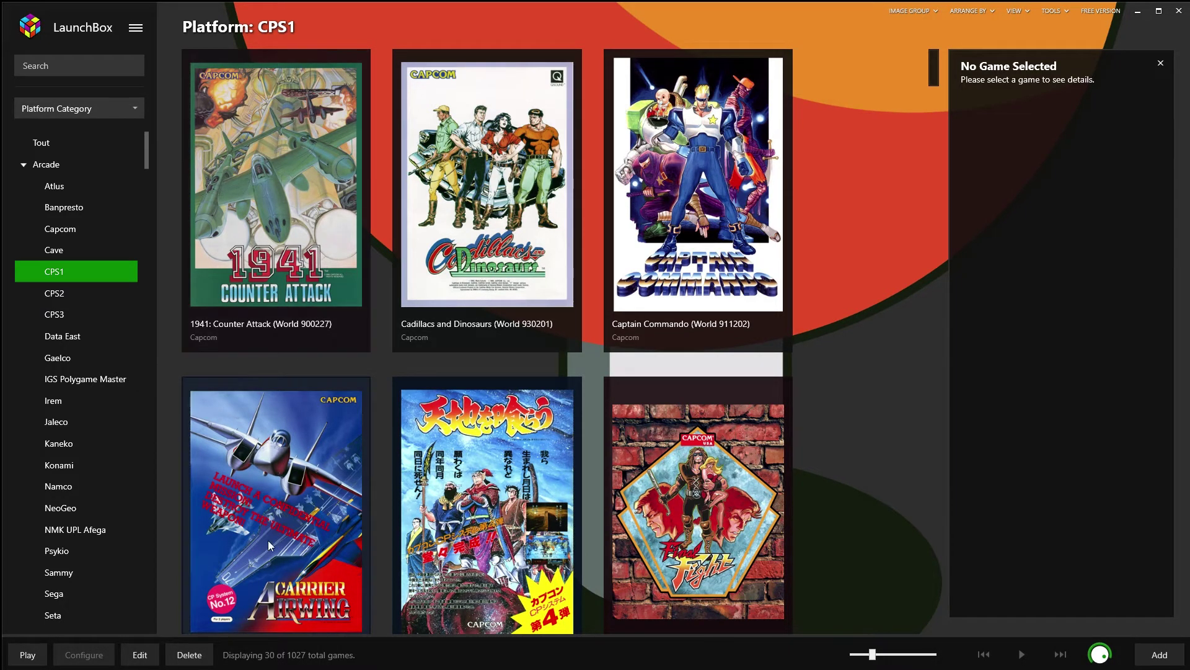
# - Open the RetroArch folder, then its config subfolder, in the pack's Explorer window
pyautogui.hotkey('alt', 'Tab')
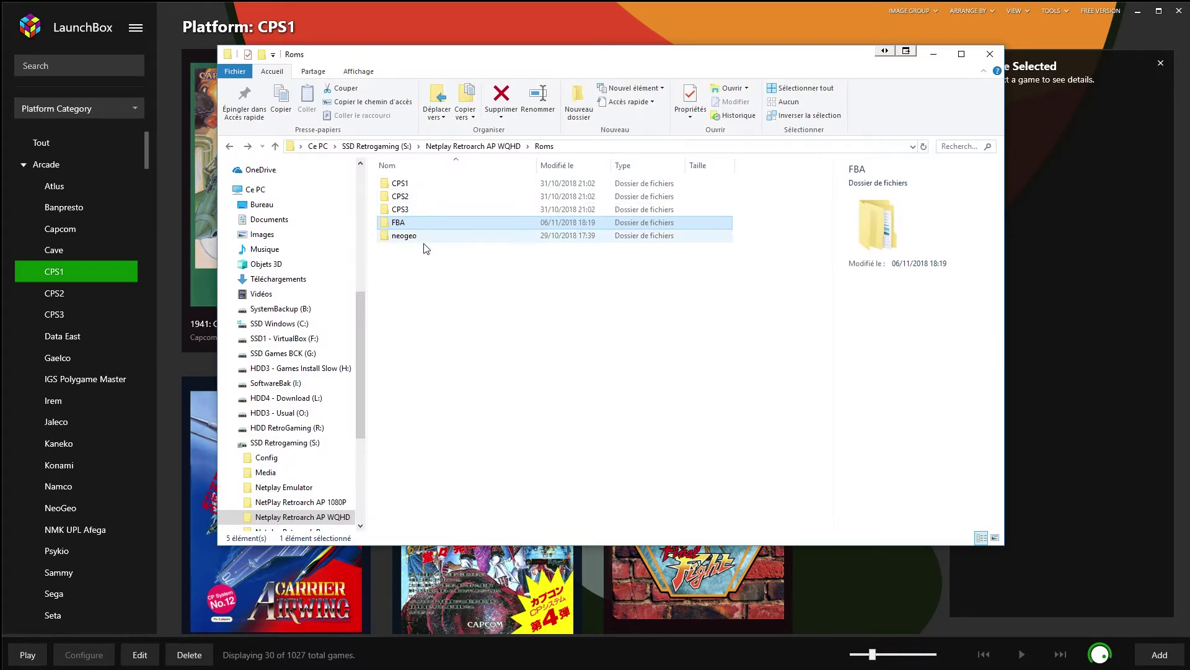
pyautogui.doubleClick(429, 204)
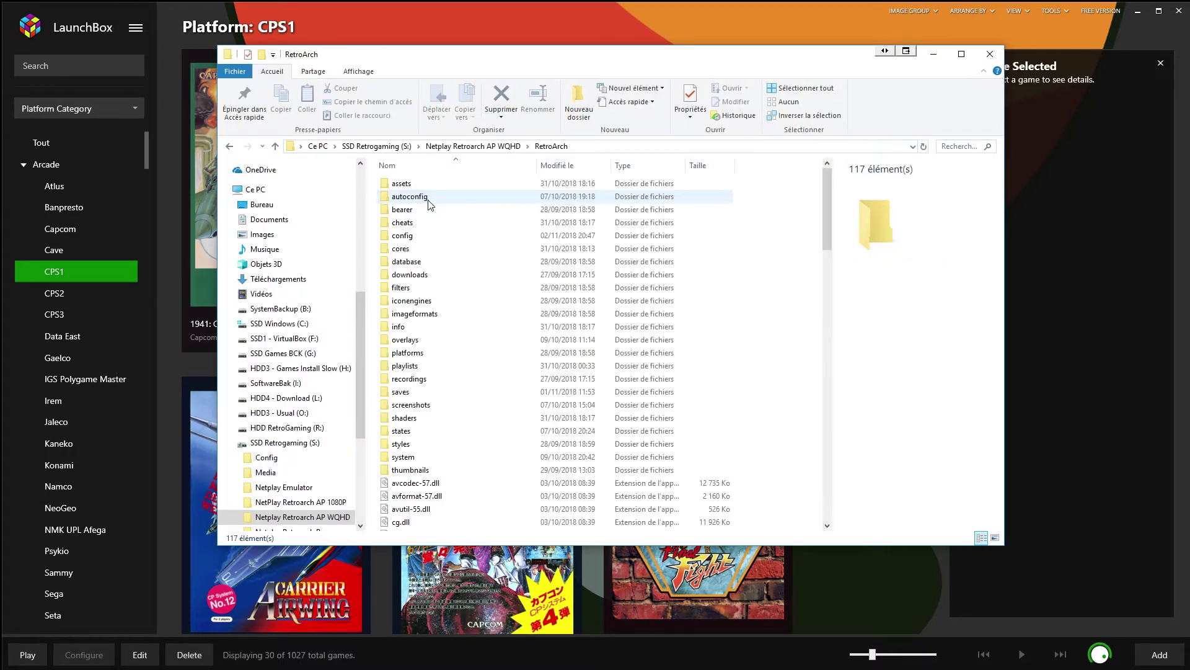
pyautogui.scroll(-3, 511, 455)
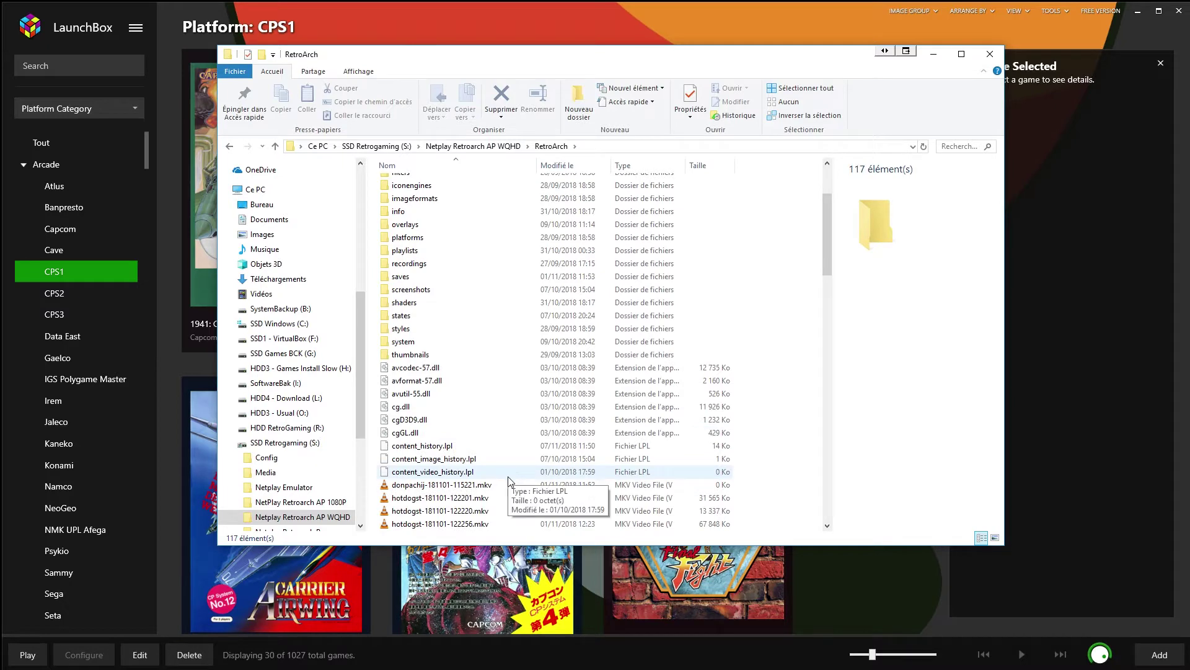
pyautogui.scroll(-1, 472, 372)
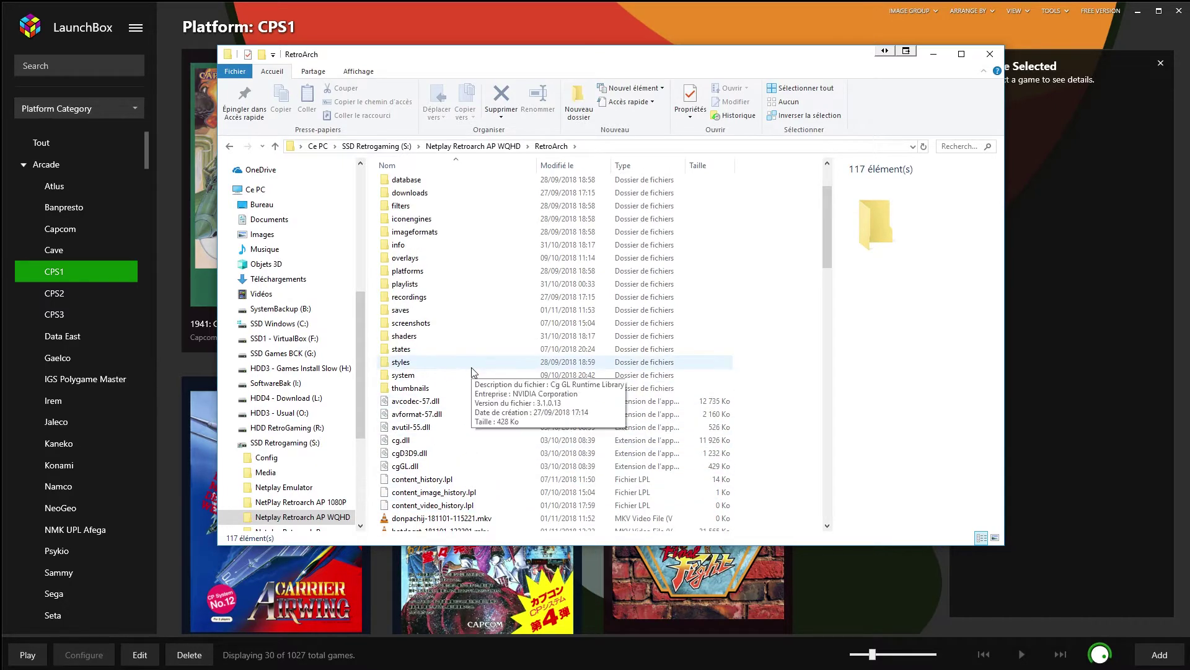
pyautogui.scroll(-6, 472, 373)
pyautogui.scroll(-4, 472, 373)
pyautogui.scroll(-5, 471, 373)
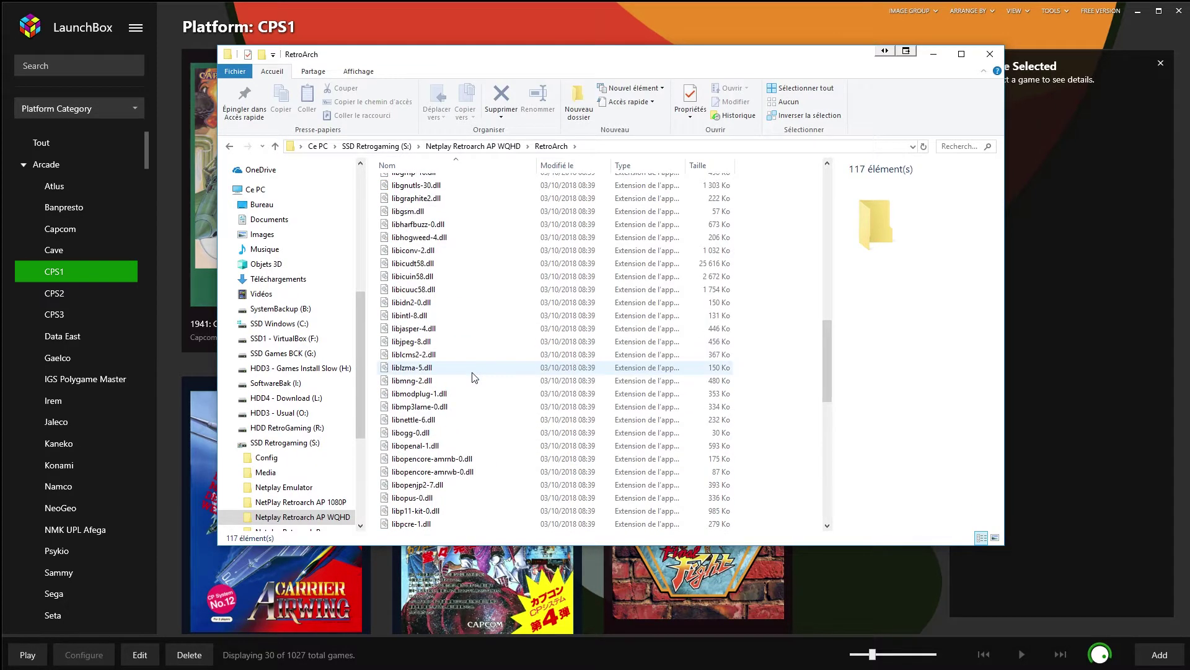
pyautogui.scroll(-7, 472, 373)
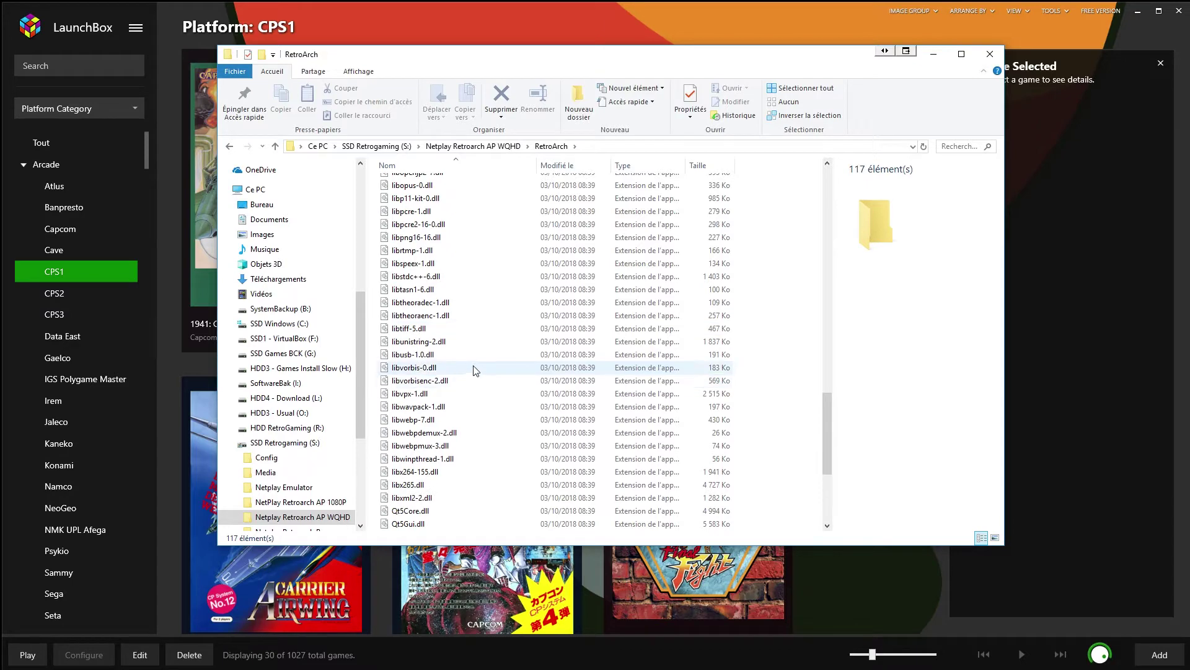
pyautogui.scroll(-2, 471, 377)
pyautogui.scroll(-3, 474, 392)
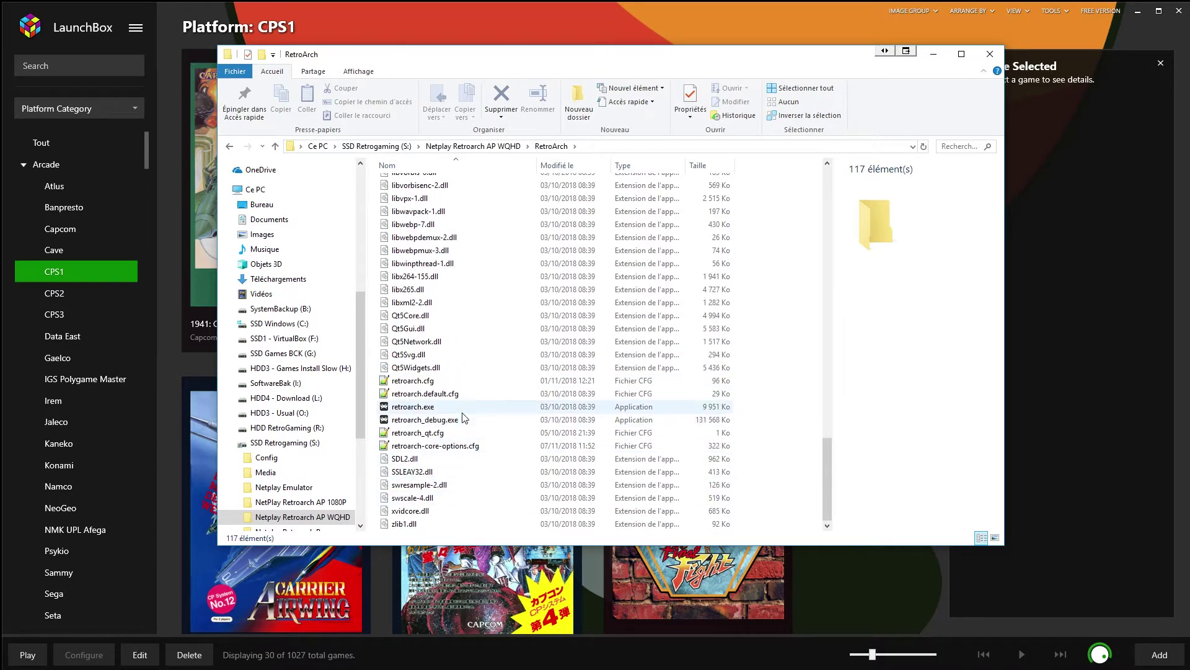
pyautogui.scroll(8, 477, 392)
pyautogui.scroll(10, 477, 392)
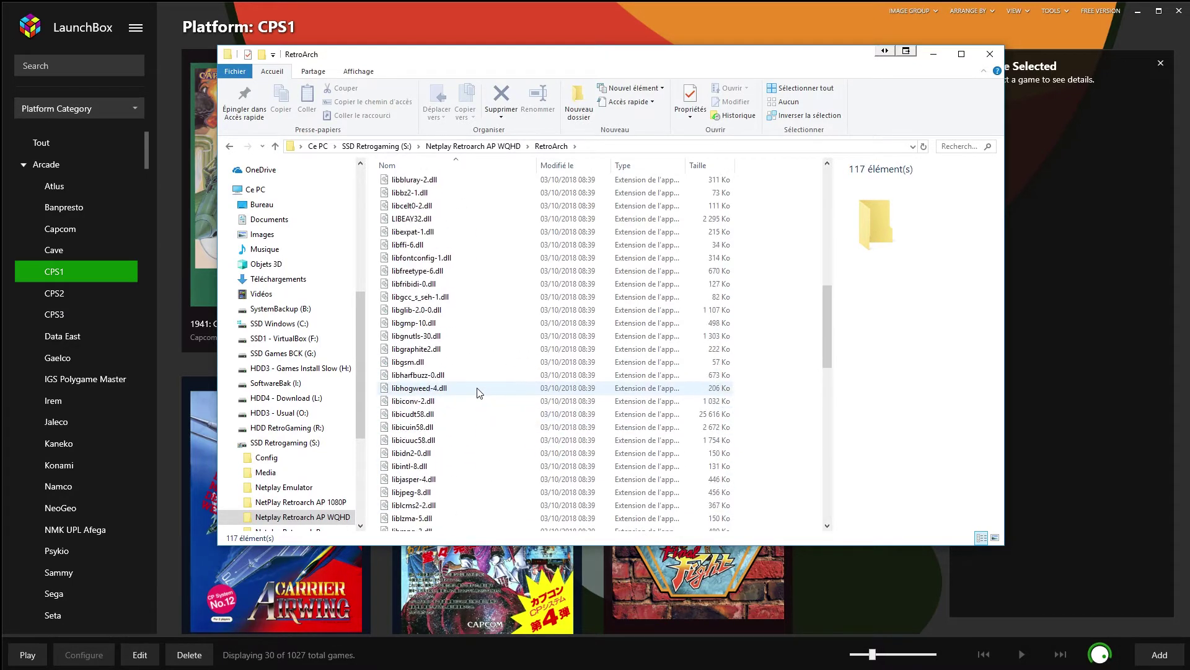
pyautogui.scroll(8, 475, 387)
pyautogui.scroll(4, 473, 382)
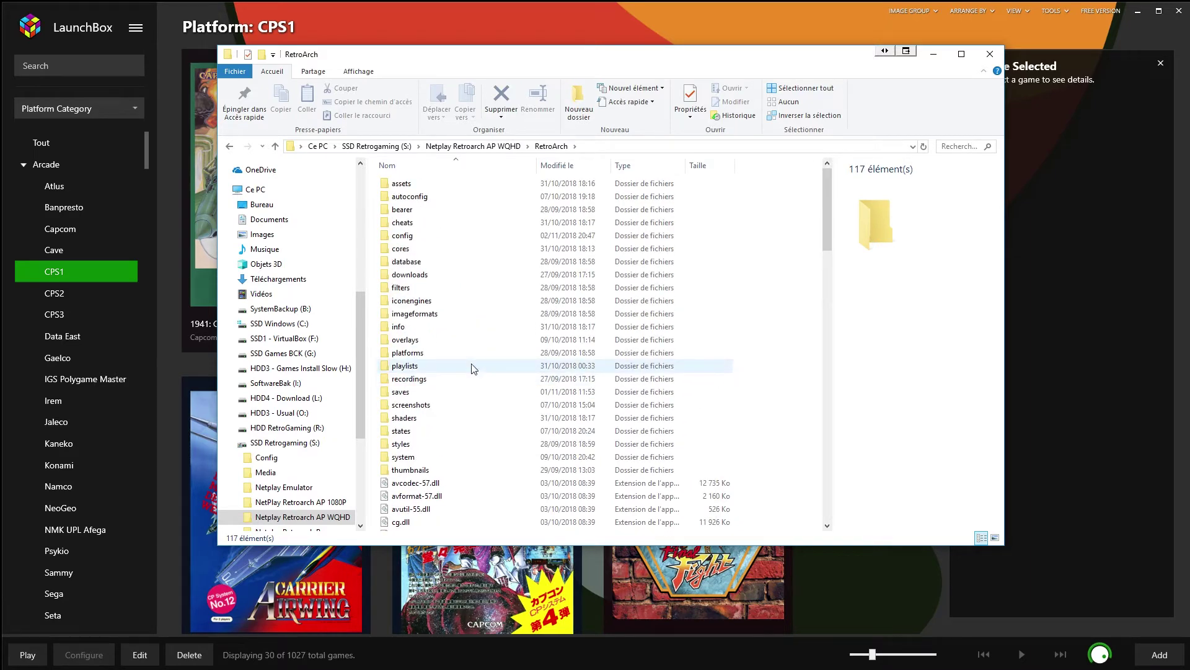
pyautogui.doubleClick(434, 235)
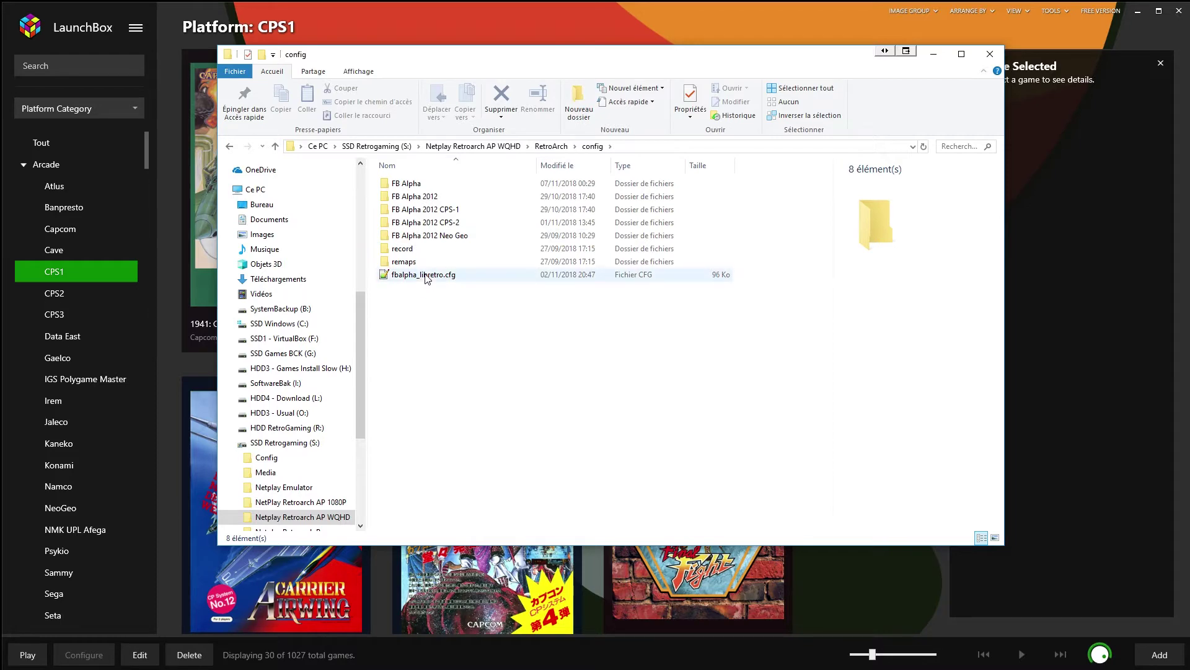
# - View fbalpha_libretro.cfg in Notepad++, close it, and return to the RetroArch folder
pyautogui.doubleClick(420, 276)
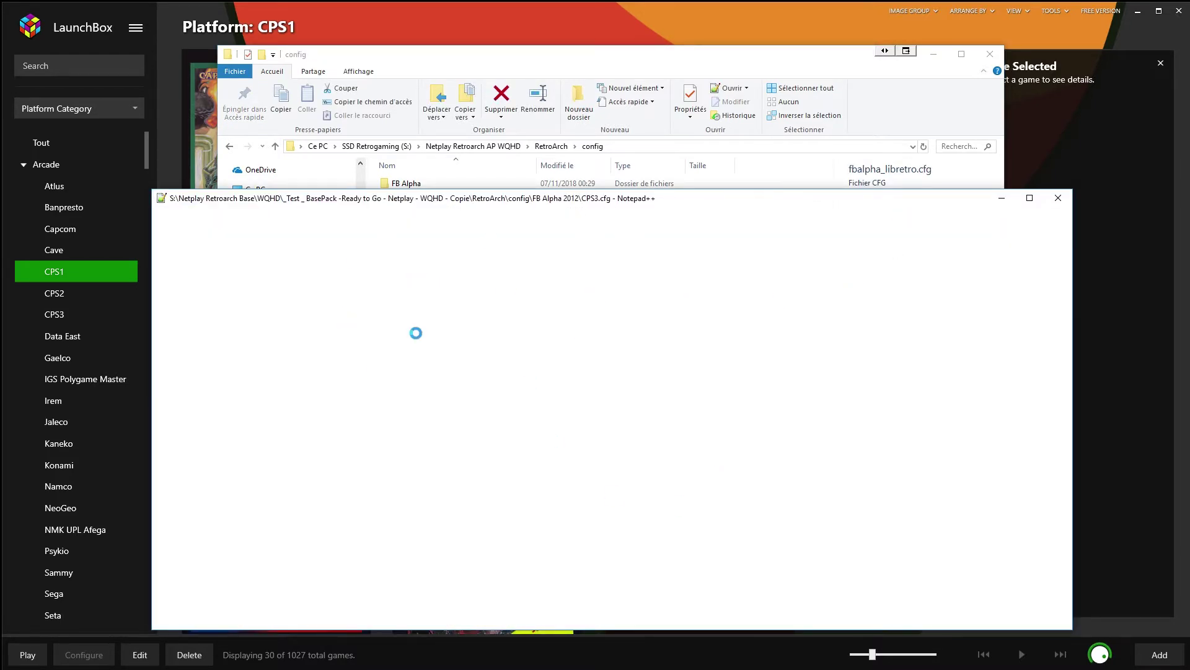
pyautogui.click(1058, 197)
pyautogui.press('BackSpace')
pyautogui.scroll(-10, 431, 437)
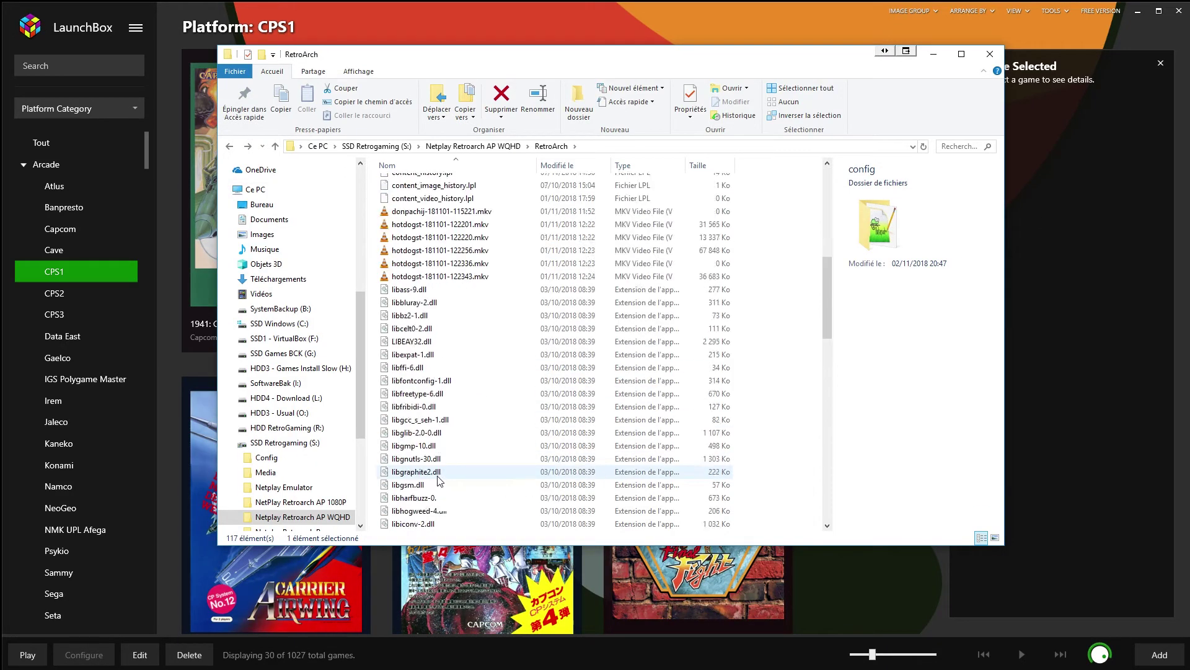
pyautogui.scroll(-18, 431, 437)
# - View and close retroarch.cfg, then go back to LaunchBox's CPS1 library
pyautogui.click(424, 460)
pyautogui.doubleClick(424, 463)
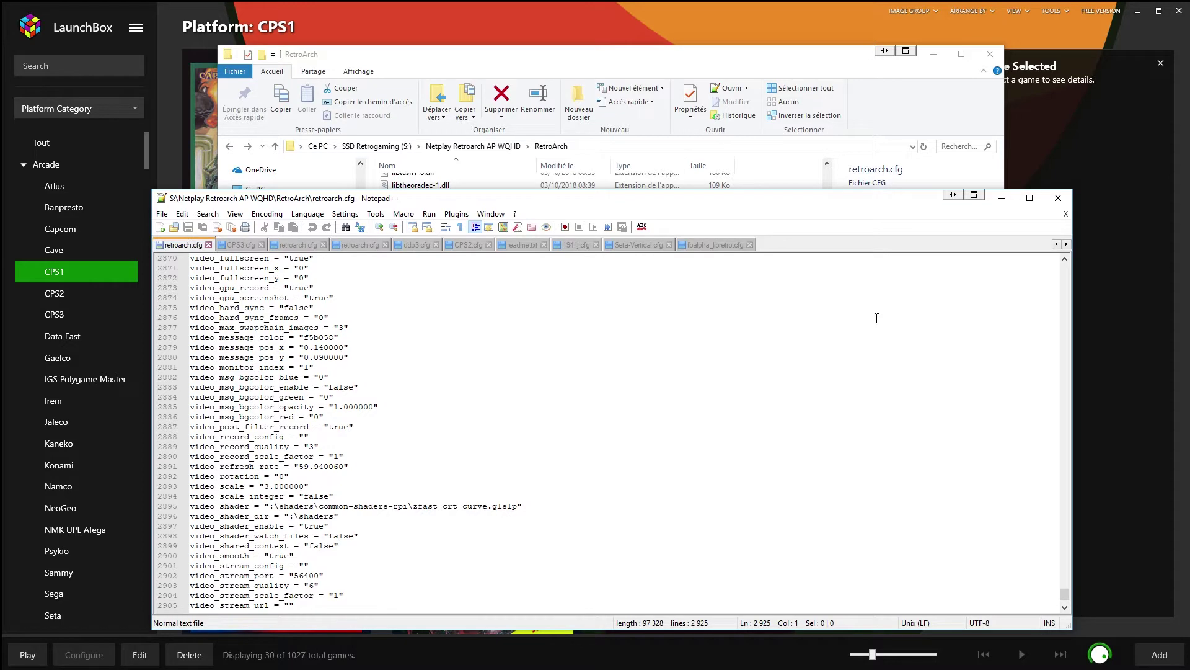
pyautogui.click(1067, 202)
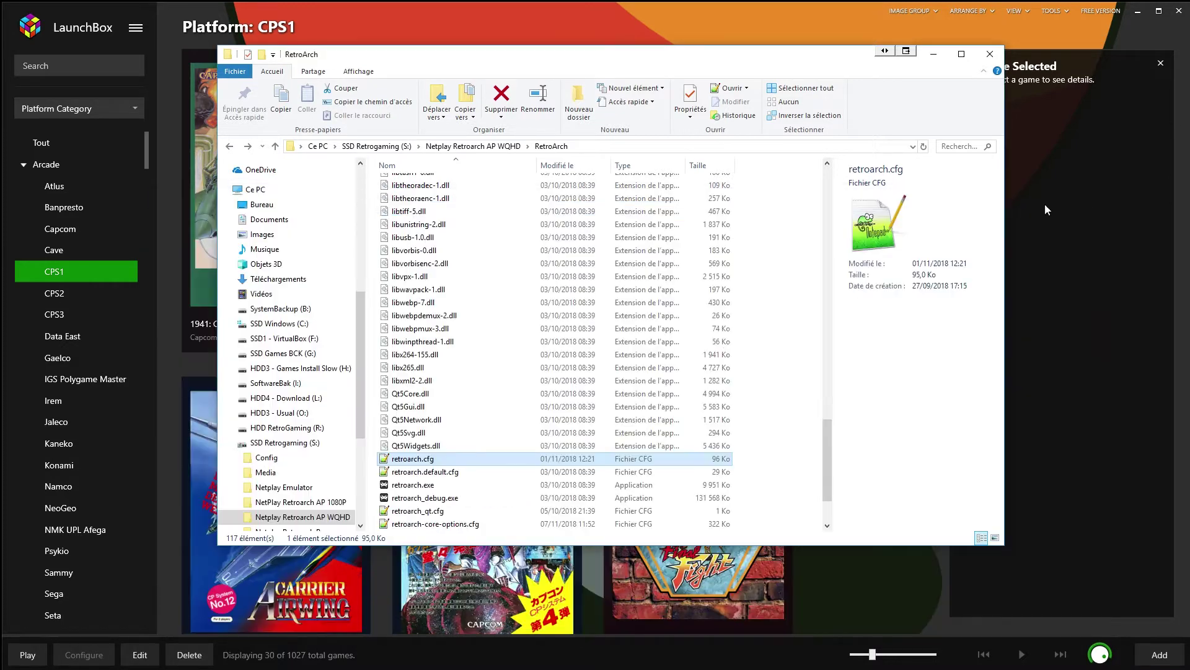
pyautogui.scroll(10, 607, 328)
pyautogui.scroll(8, 607, 328)
pyautogui.scroll(5, 607, 328)
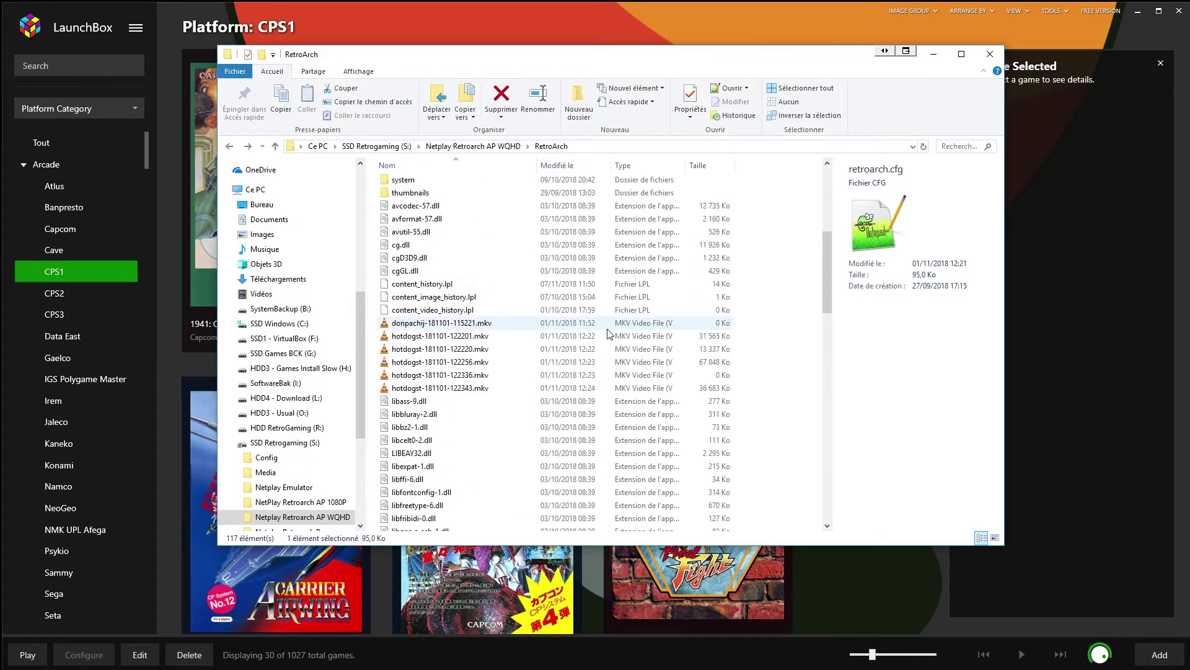
pyautogui.scroll(5, 607, 329)
pyautogui.scroll(5, 604, 326)
pyautogui.press('BackSpace')
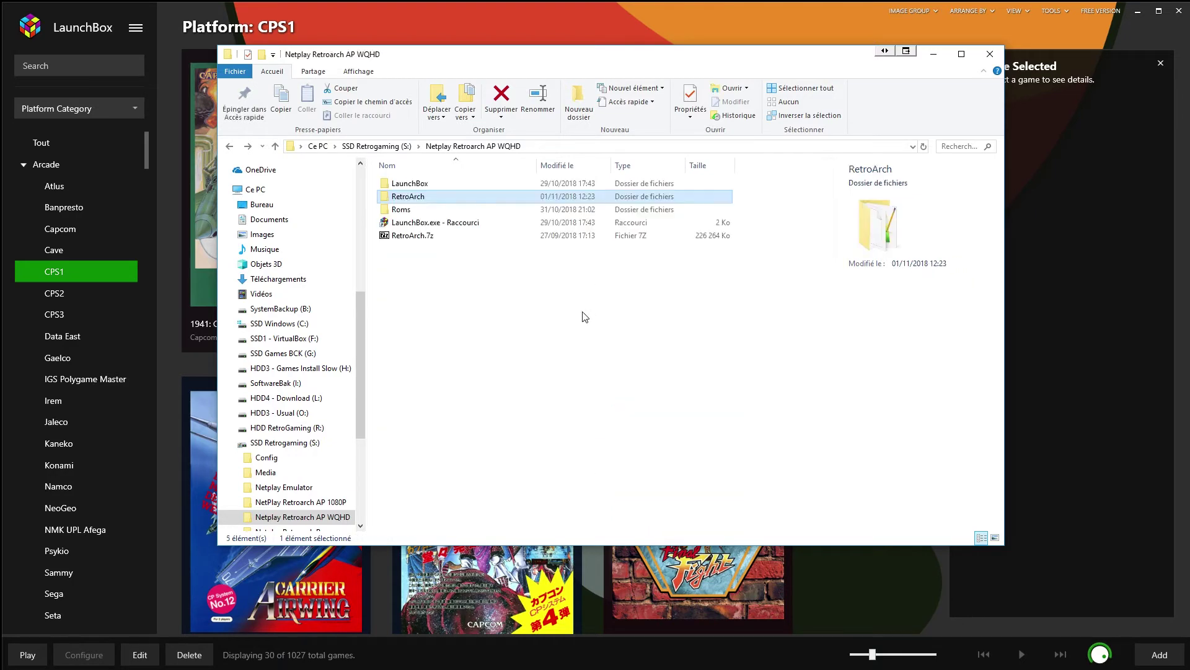
pyautogui.click(784, 19)
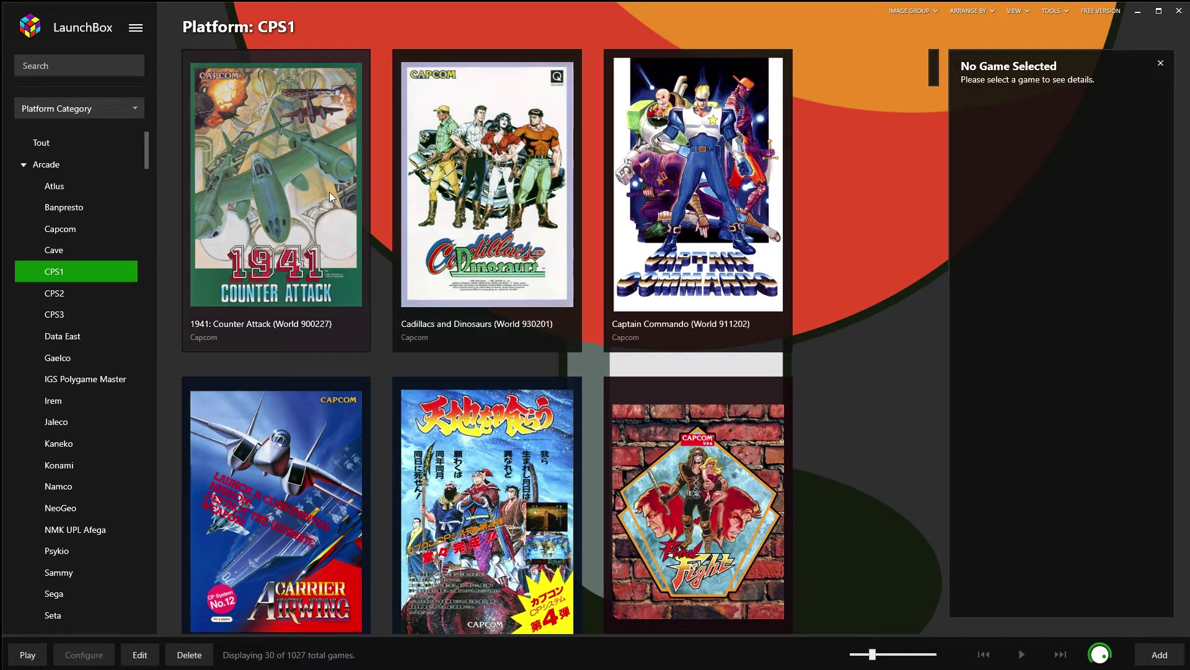
# - Show the CPS2 platform's 38 games and select 1944: The Loop Master
pyautogui.click(87, 290)
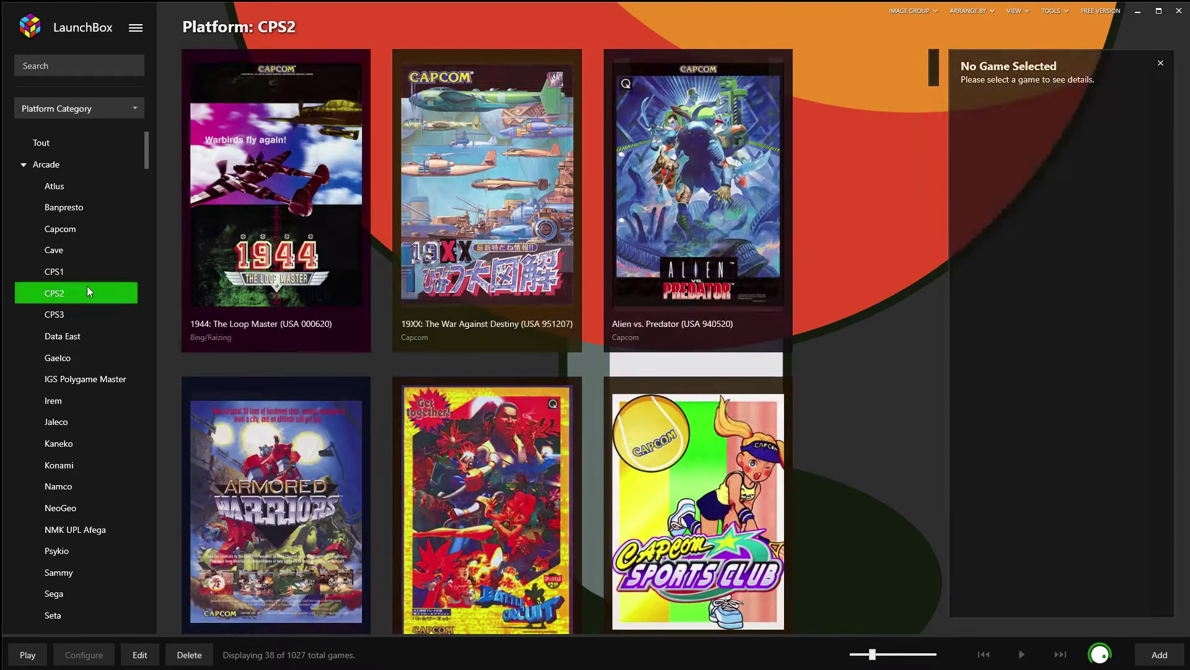
pyautogui.click(298, 171)
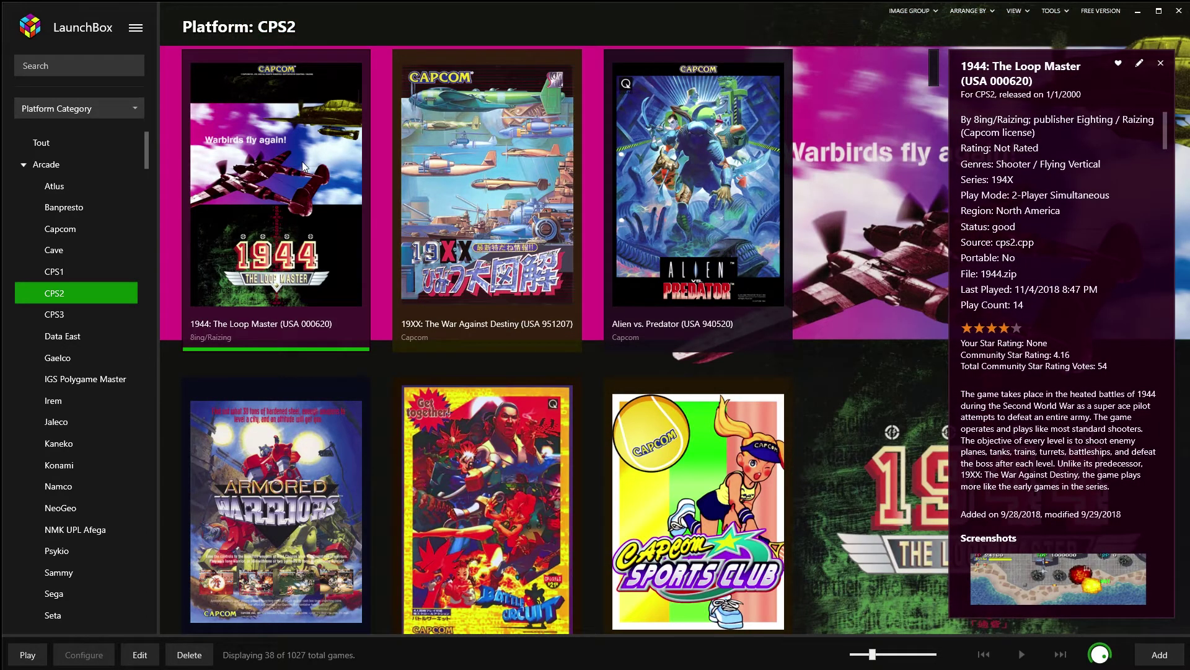
# - Host 1944: The Loop Master via Retroarch Netplay, after checking the Join Game tab
pyautogui.rightClick(302, 161)
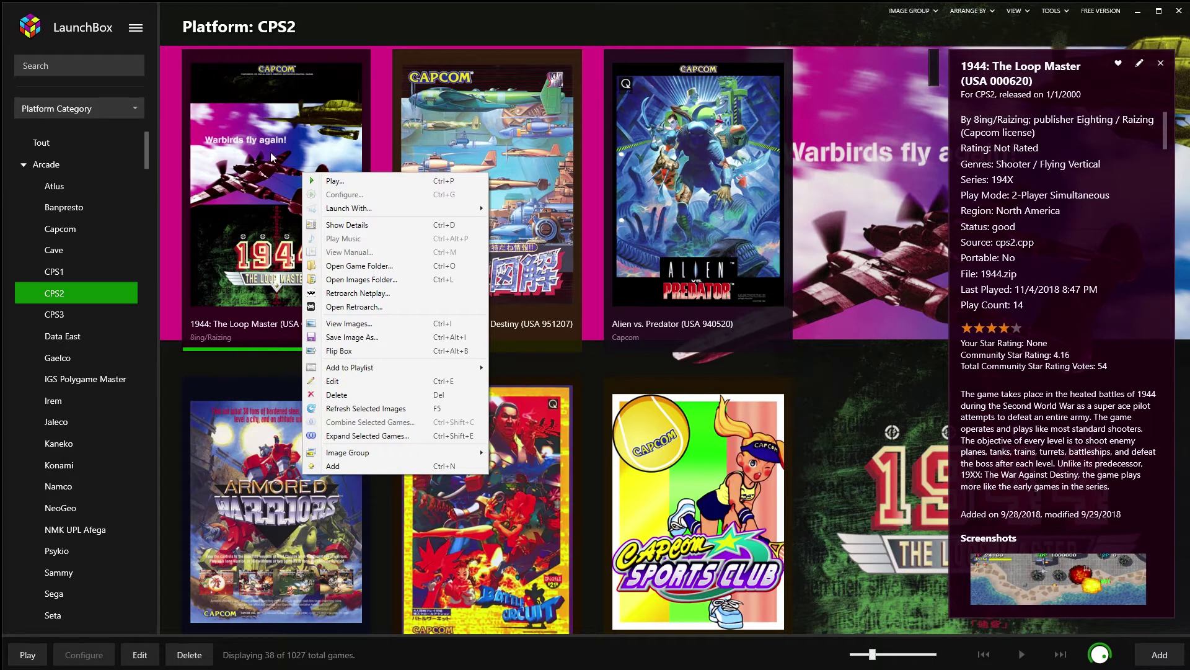
pyautogui.click(305, 131)
pyautogui.moveTo(296, 131)
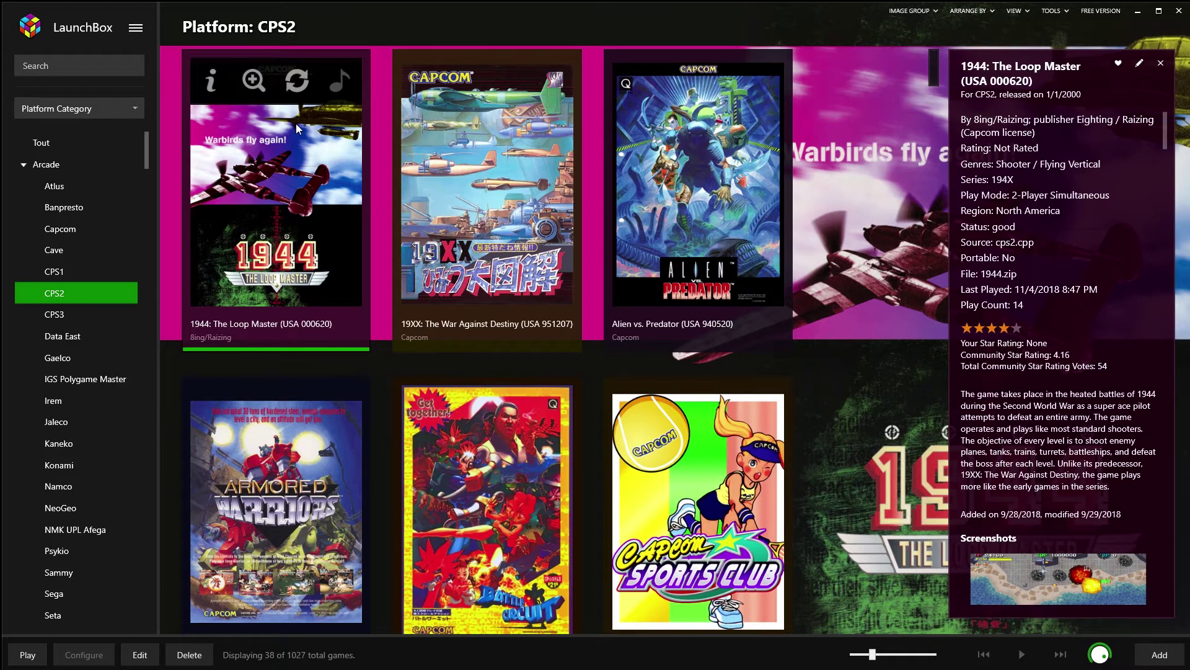
pyautogui.rightClick(297, 127)
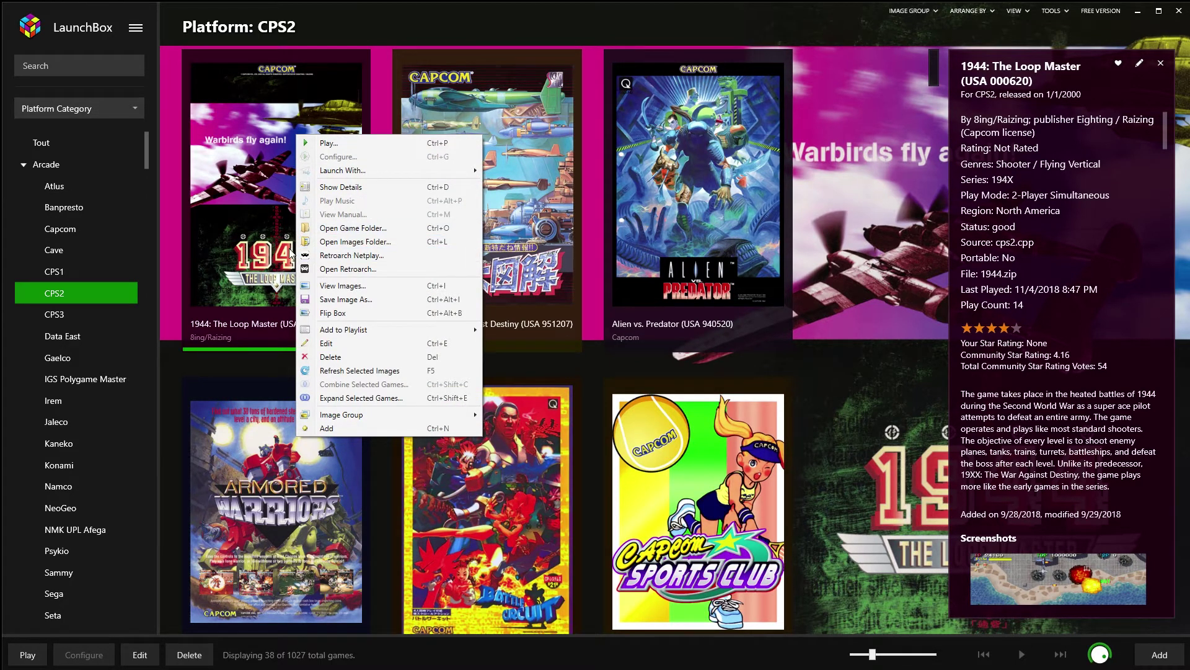
pyautogui.click(399, 249)
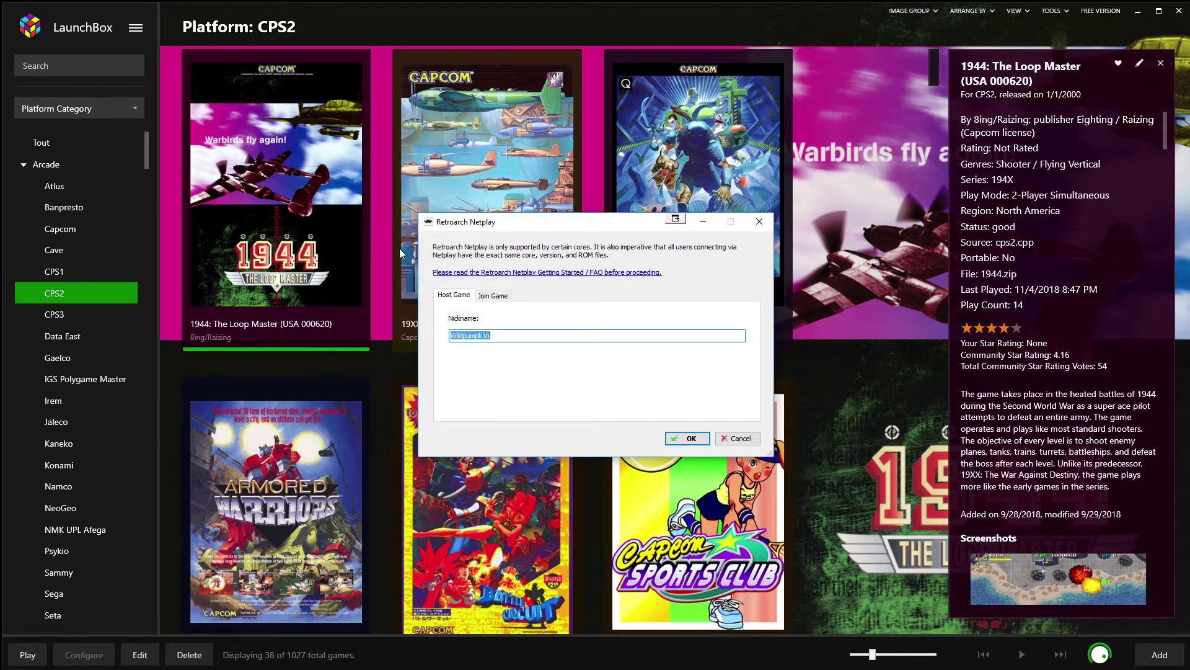
pyautogui.click(487, 304)
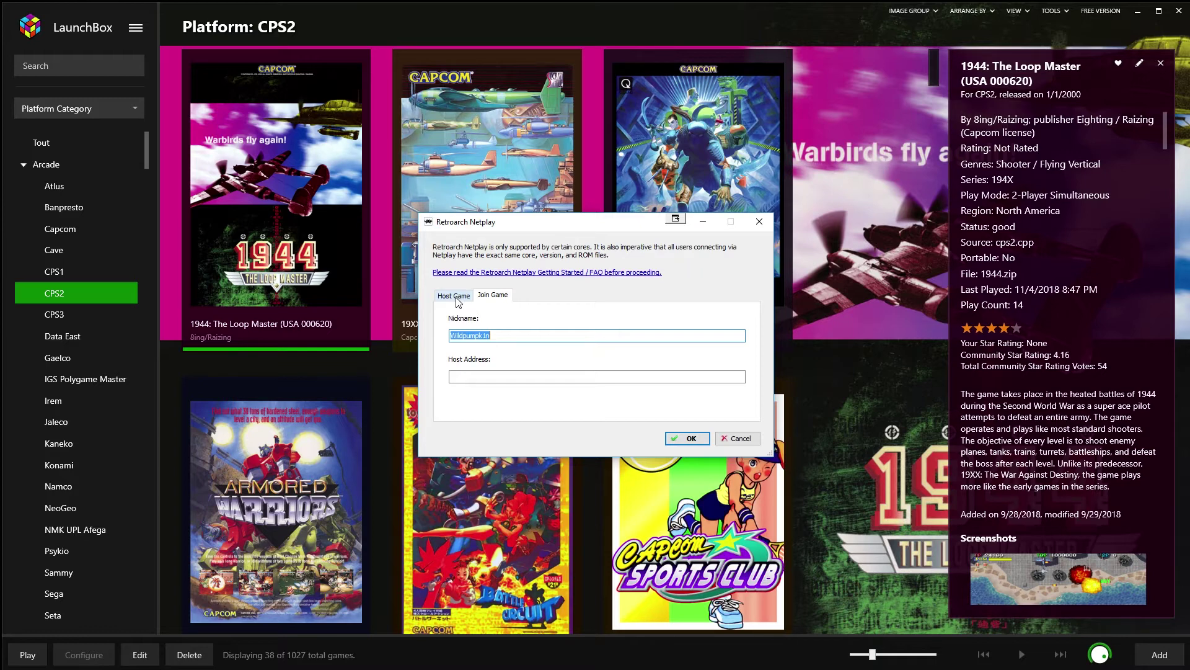
pyautogui.click(456, 298)
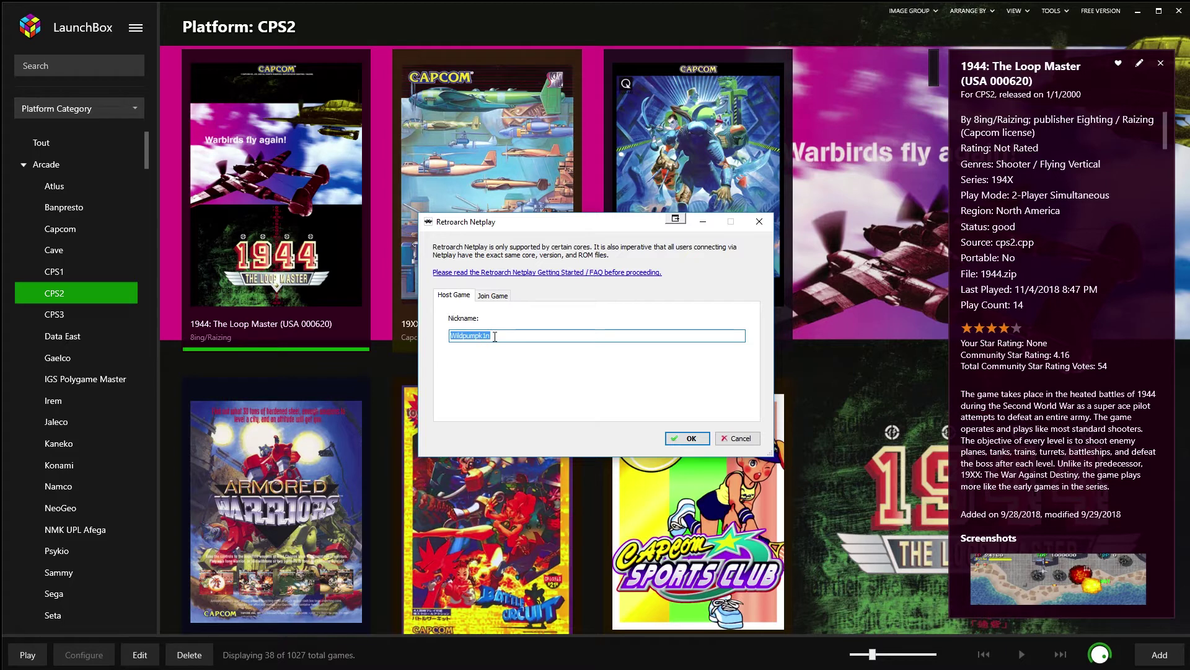
pyautogui.click(690, 439)
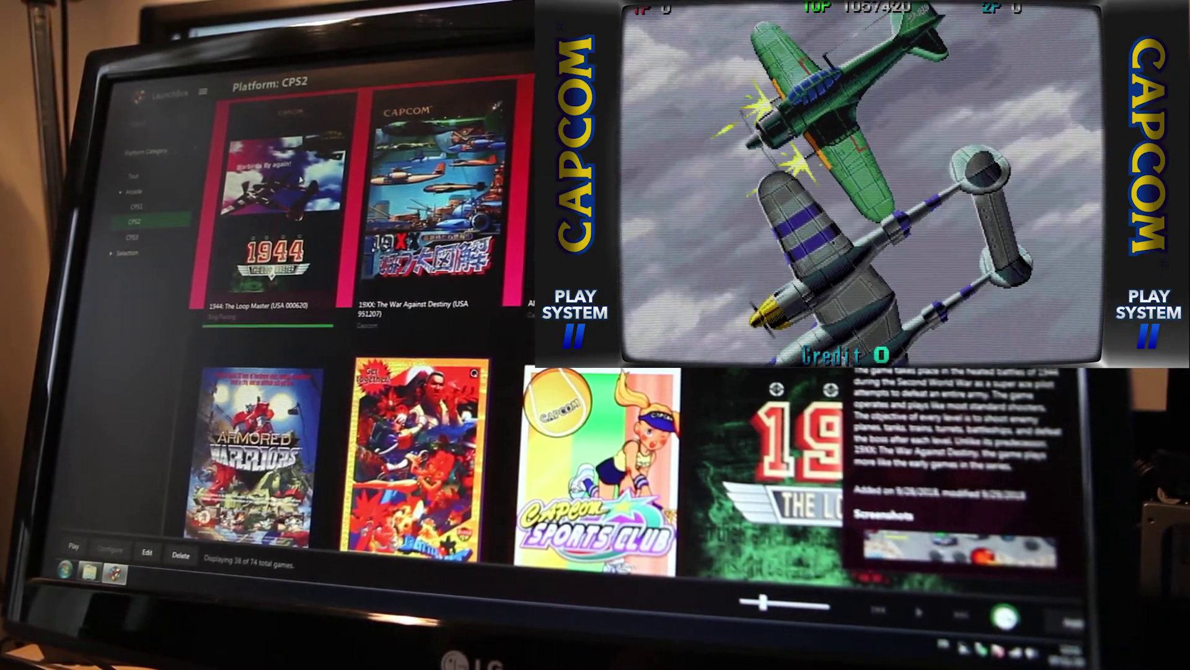
# - Join the host's 1944 game through Retroarch Netplay using a nickname and host address
pyautogui.rightClick(297, 184)
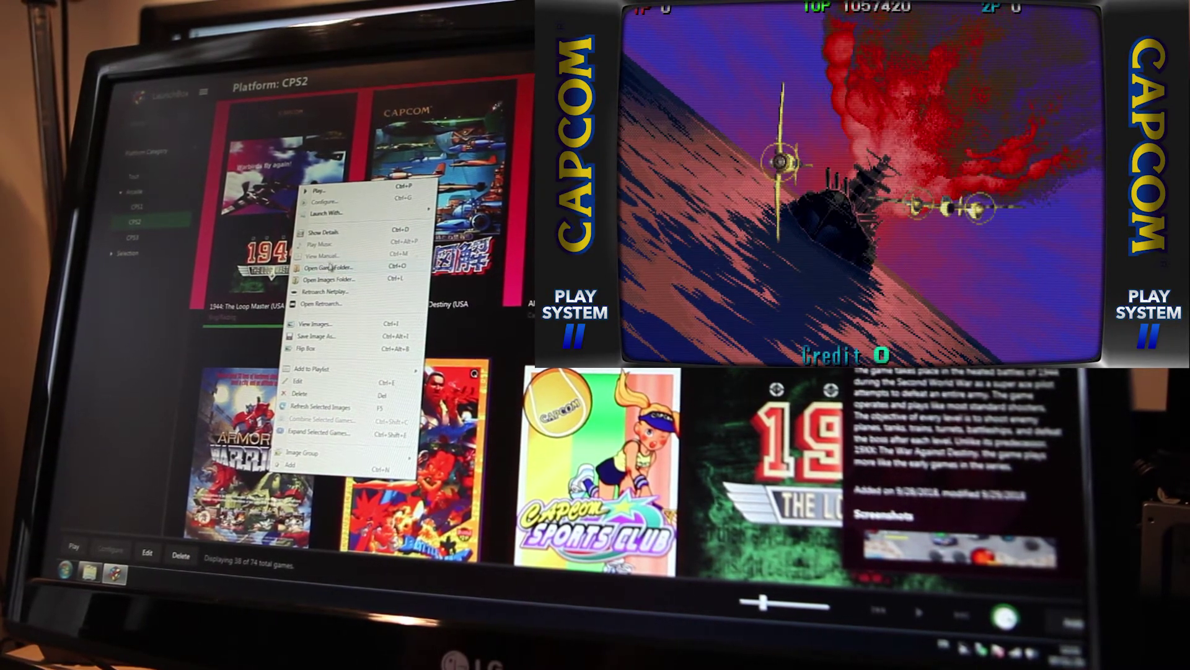
pyautogui.click(323, 292)
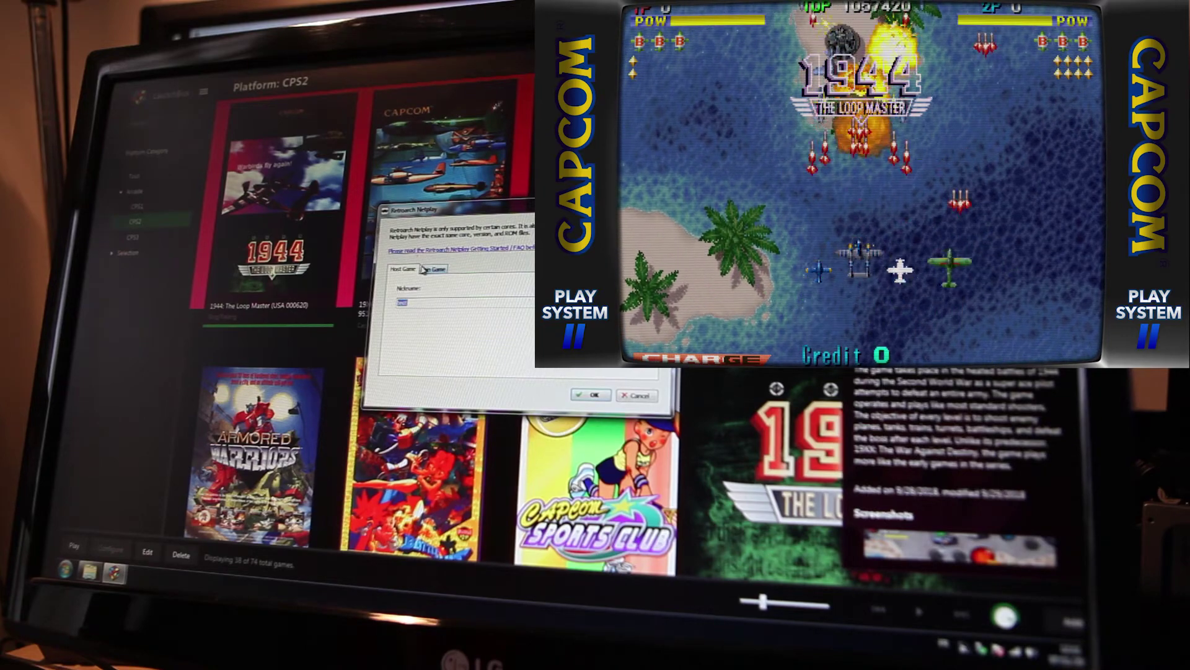
pyautogui.write('KTSI')
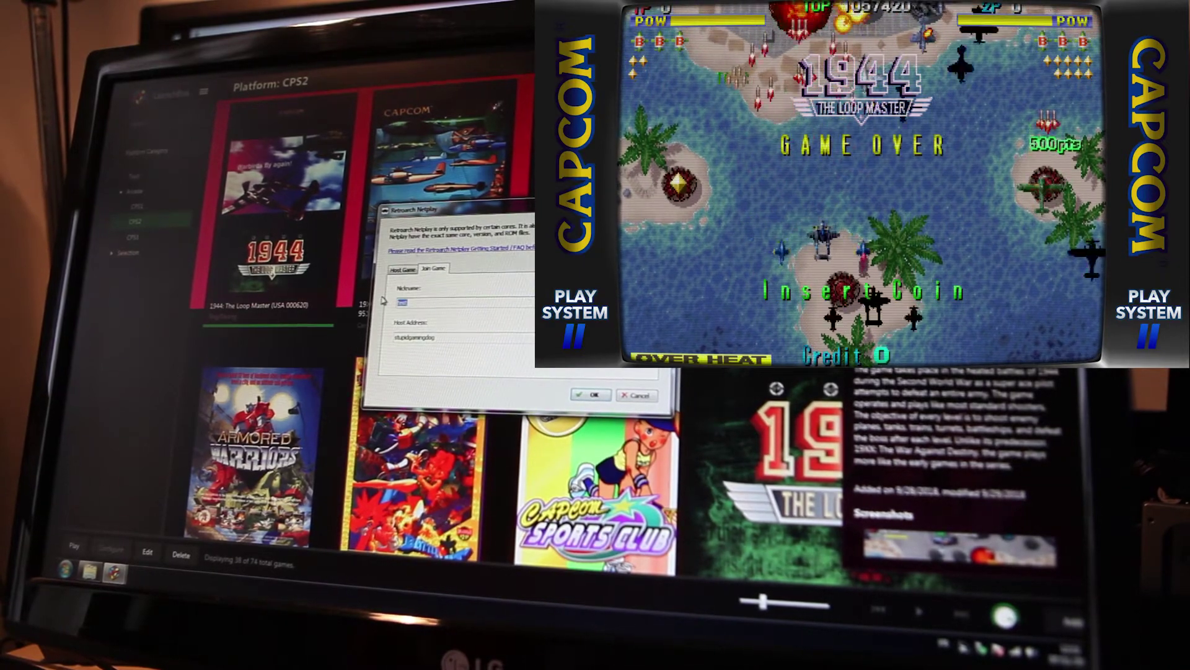
pyautogui.write('RTG')
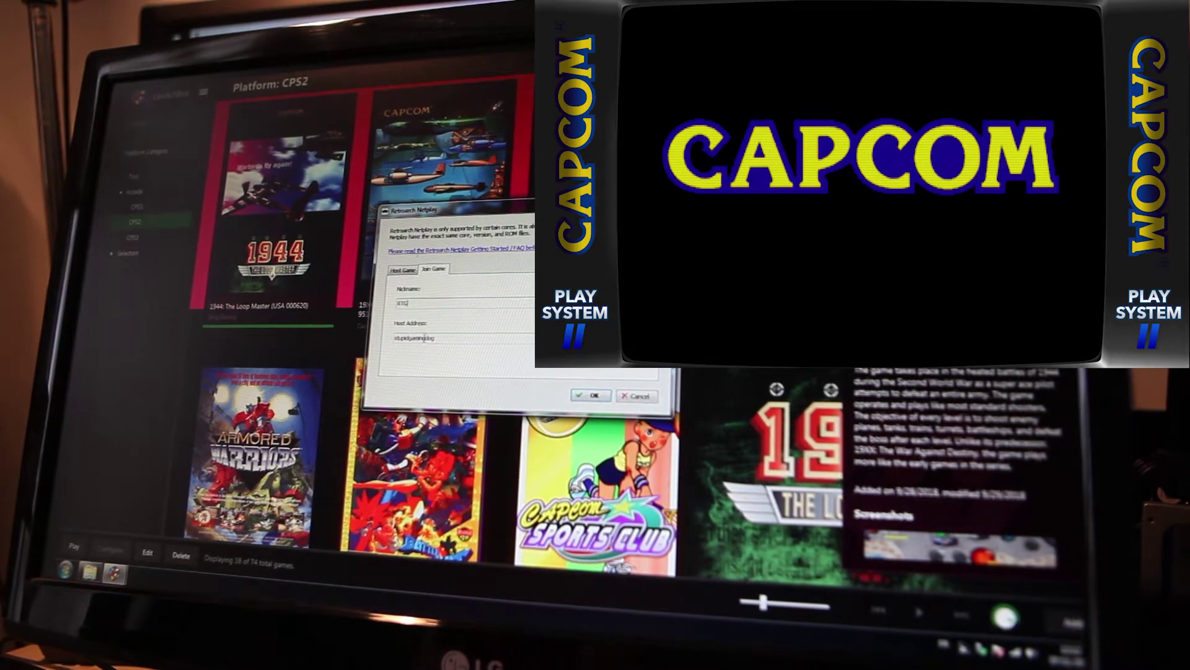
pyautogui.click(594, 395)
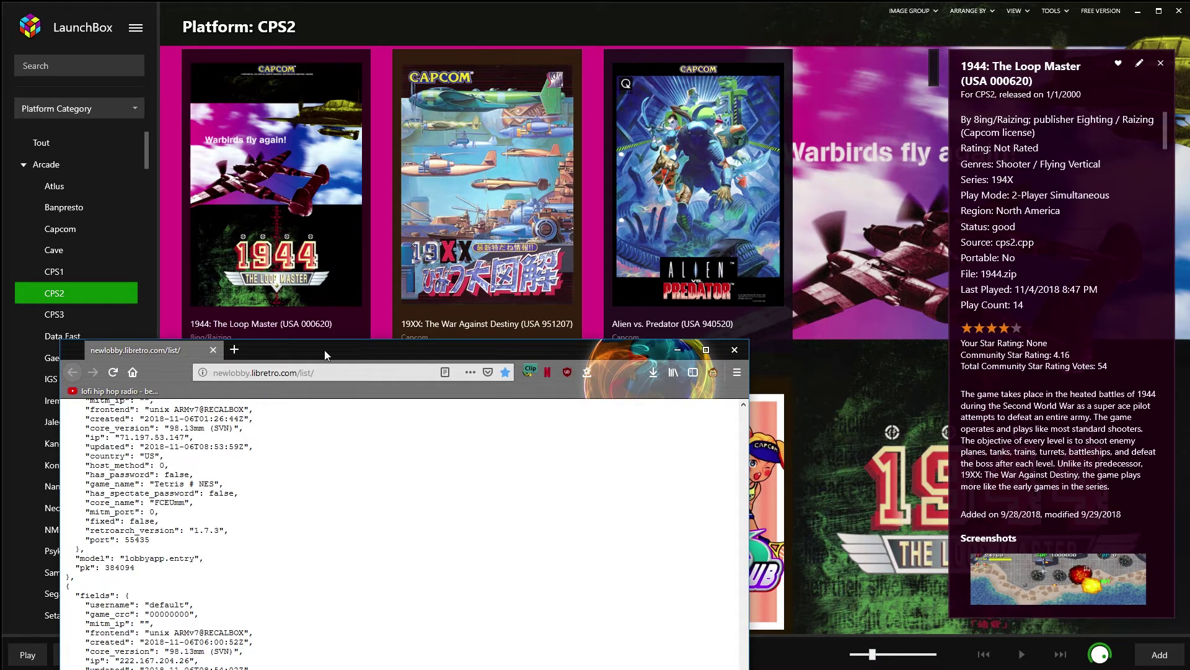
# - Move and enlarge the lobby browser, reload the list, and highlight an entry's fields
pyautogui.moveTo(323, 350)
pyautogui.mouseDown()
pyautogui.moveTo(562, 98)
pyautogui.moveTo(337, 46)
pyautogui.mouseUp()
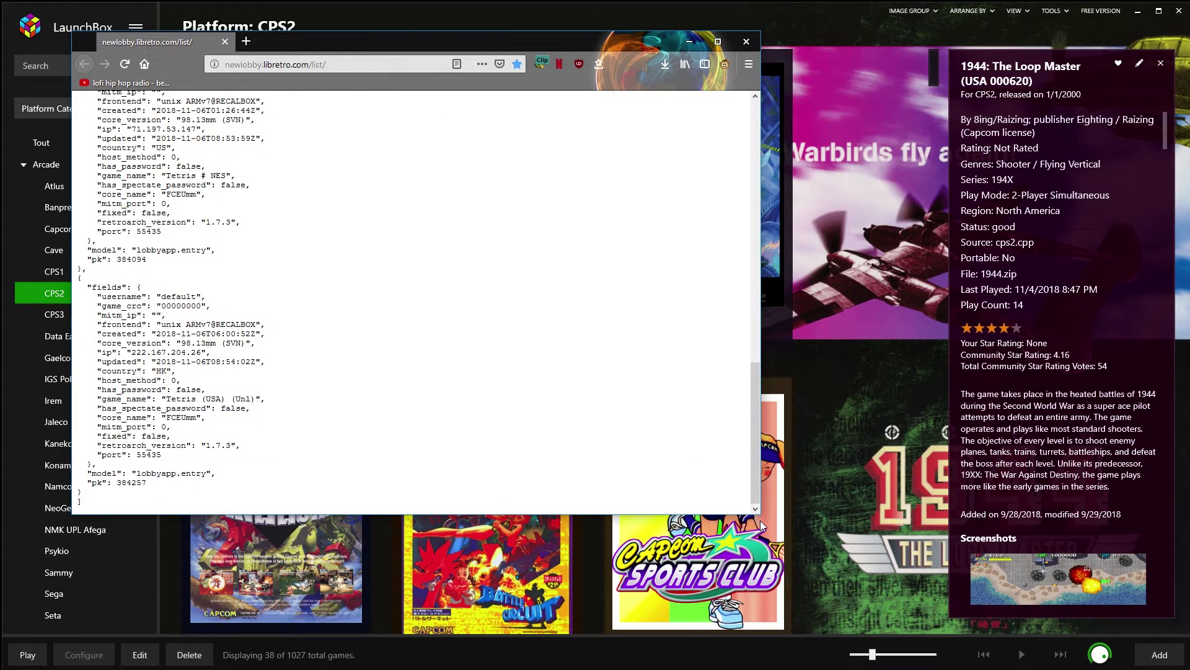
pyautogui.moveTo(759, 511); pyautogui.dragTo(893, 607)
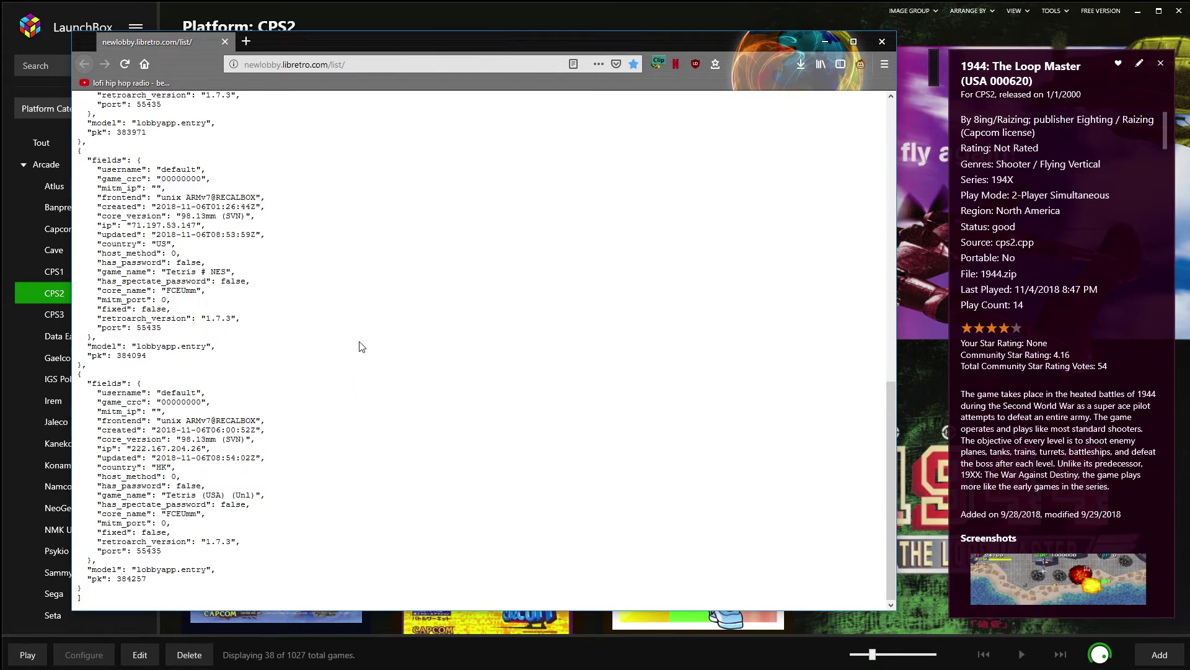
pyautogui.press('F5')
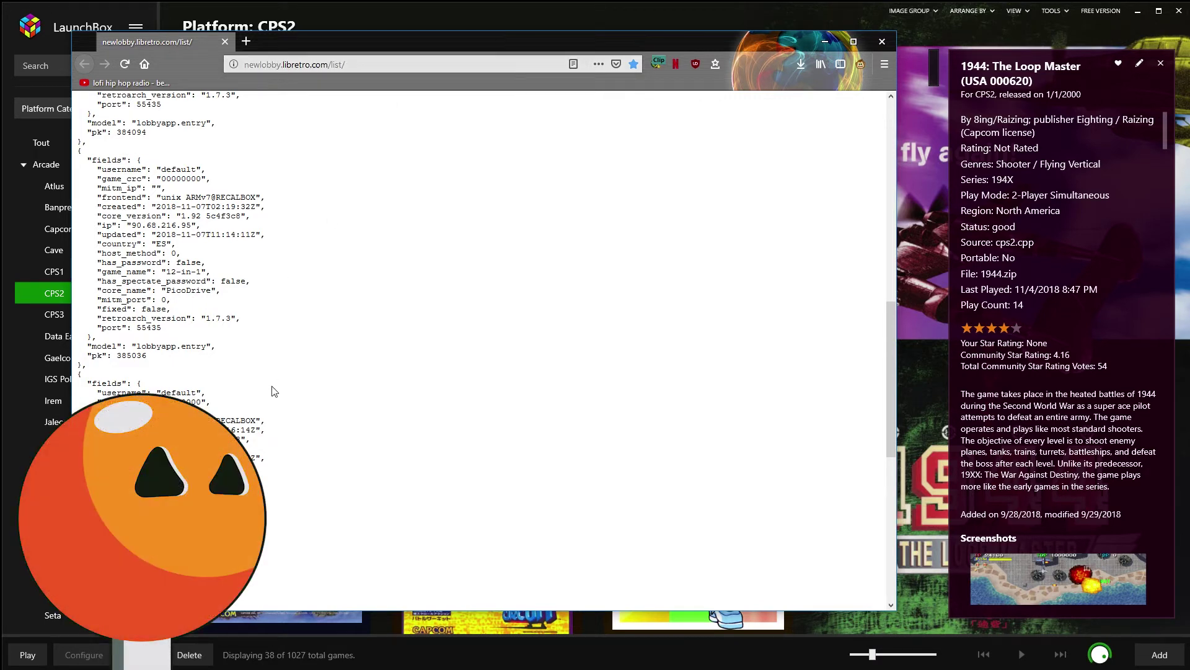
pyautogui.scroll(-3, 273, 401)
pyautogui.scroll(-3, 274, 430)
pyautogui.scroll(-3, 274, 439)
pyautogui.scroll(-3, 275, 449)
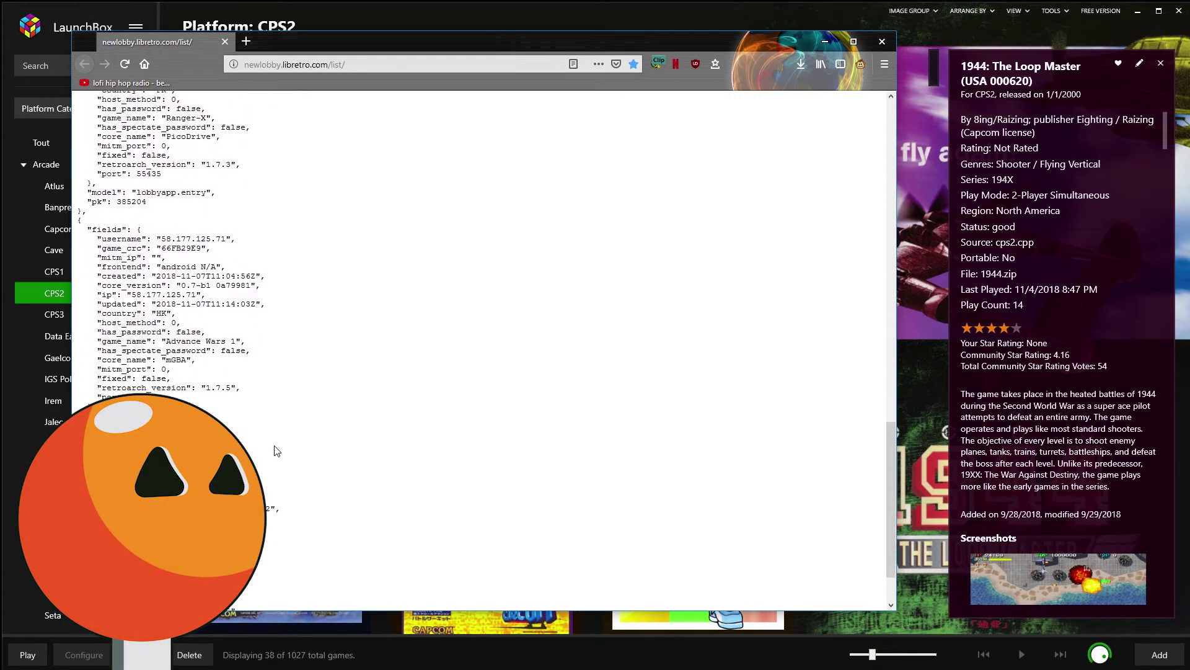
pyautogui.scroll(-3, 275, 451)
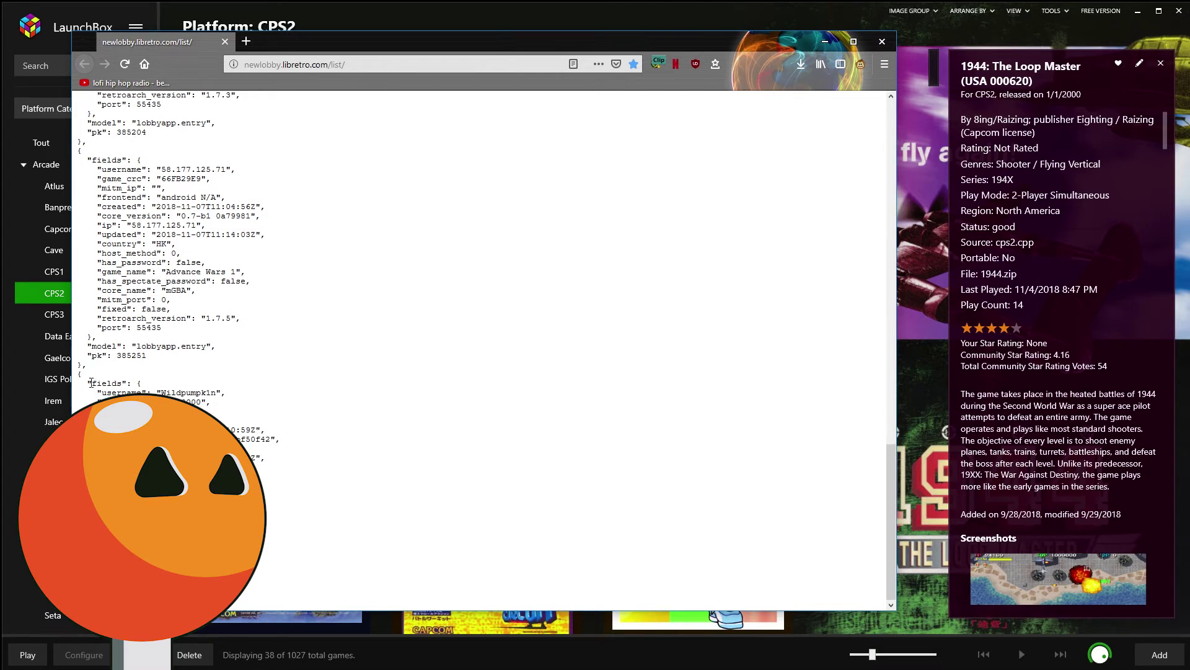
pyautogui.moveTo(87, 382); pyautogui.dragTo(206, 368)
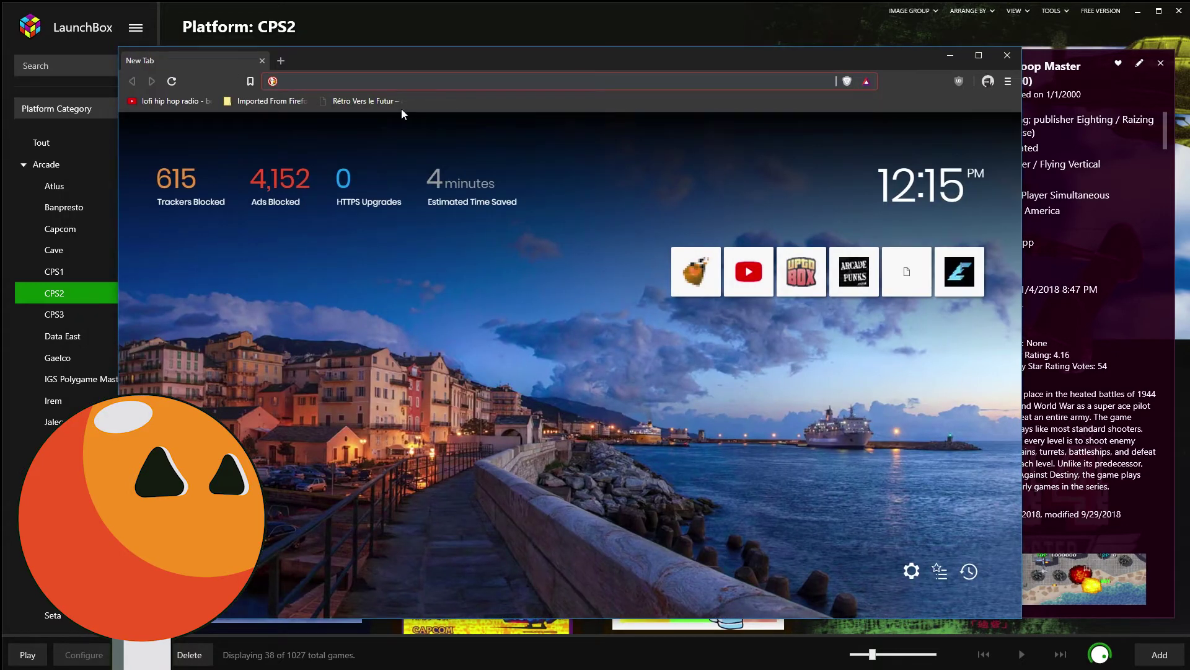
pyautogui.write('ro')
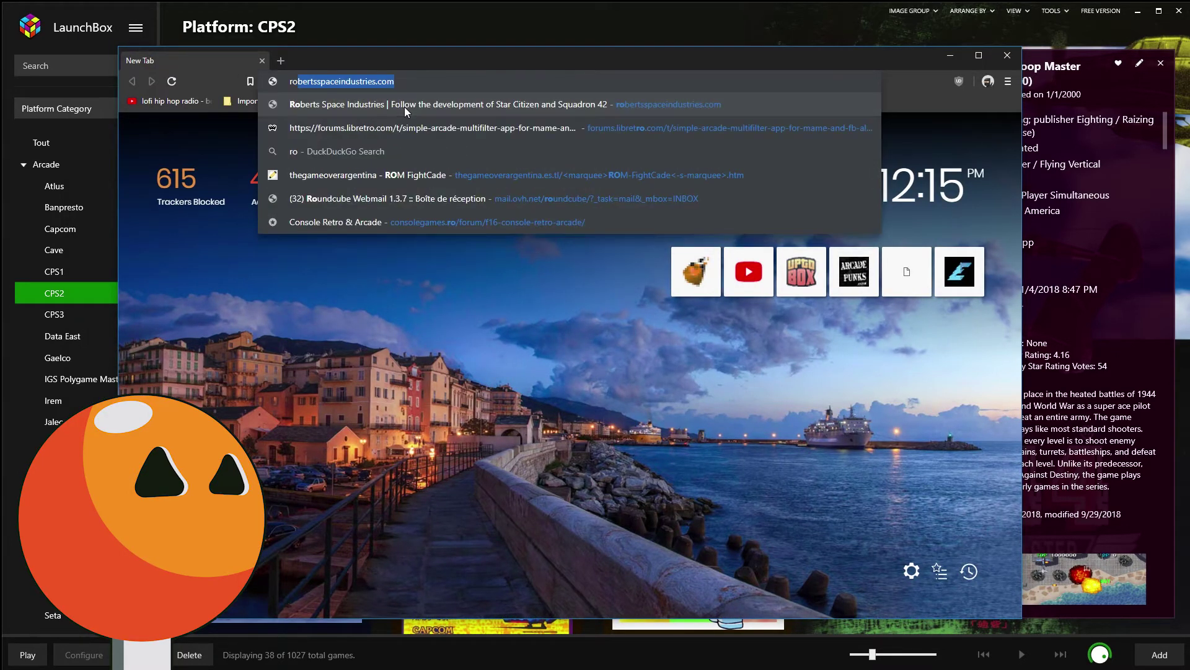
pyautogui.write('uter')
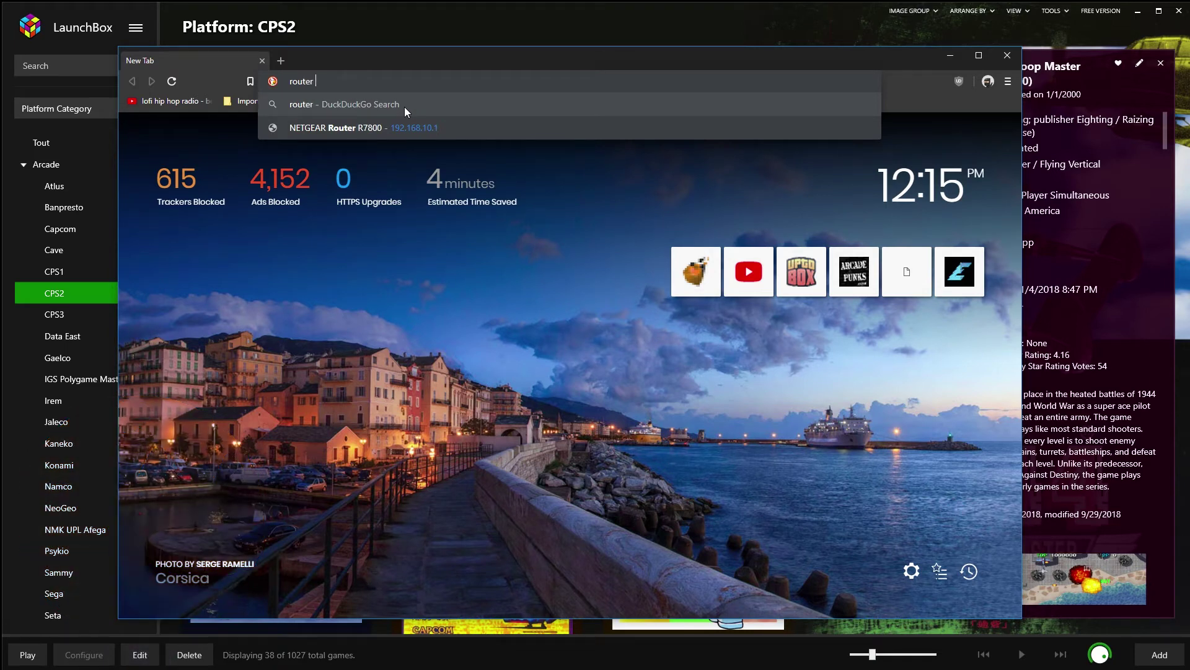
pyautogui.write(' opening')
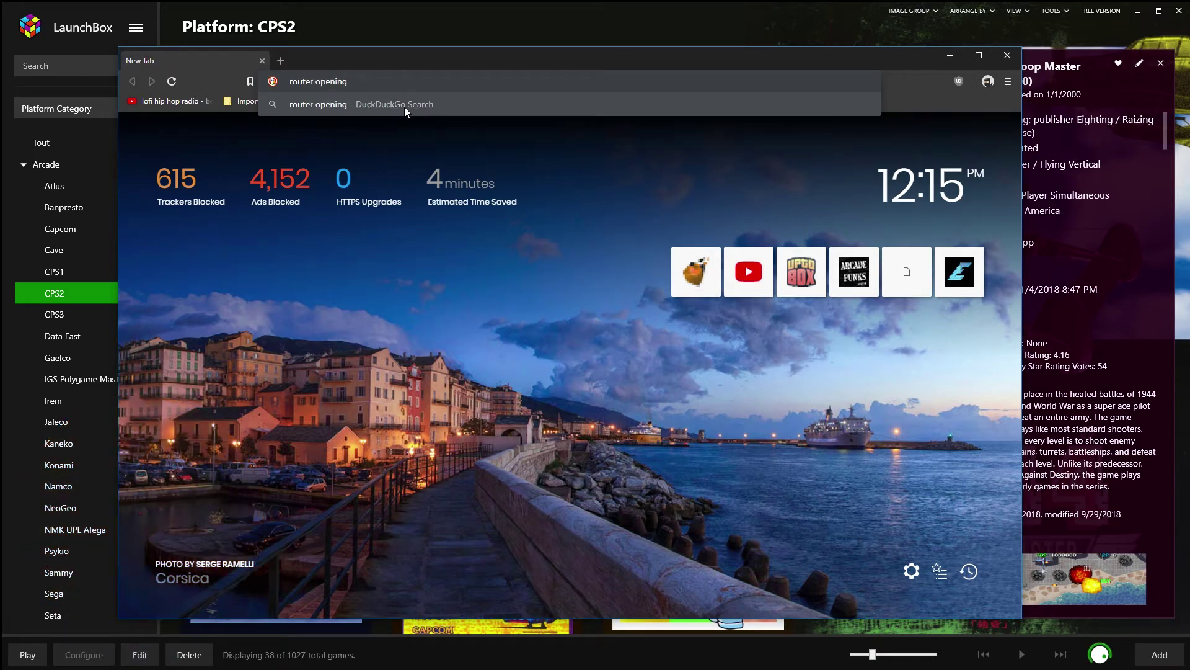
pyautogui.write(' port')
# - Search images for 'router opening port' and preview TP-Link, NETGEAR and Linksys port-forwarding screenshots
pyautogui.press('Return')
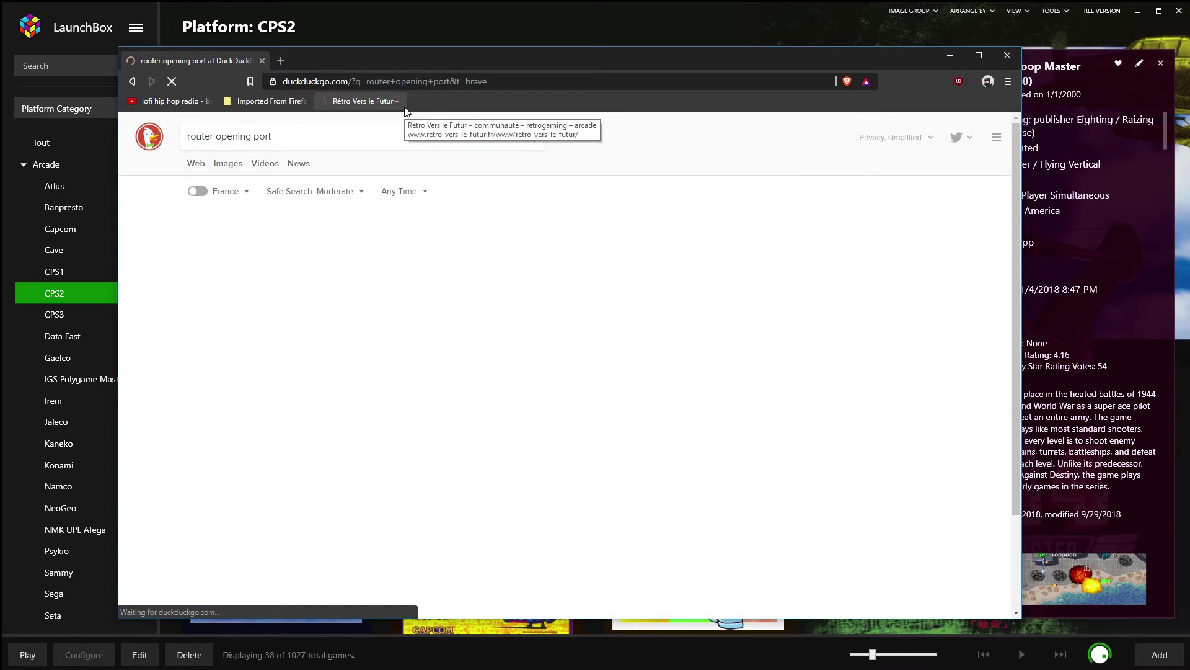
pyautogui.click(227, 164)
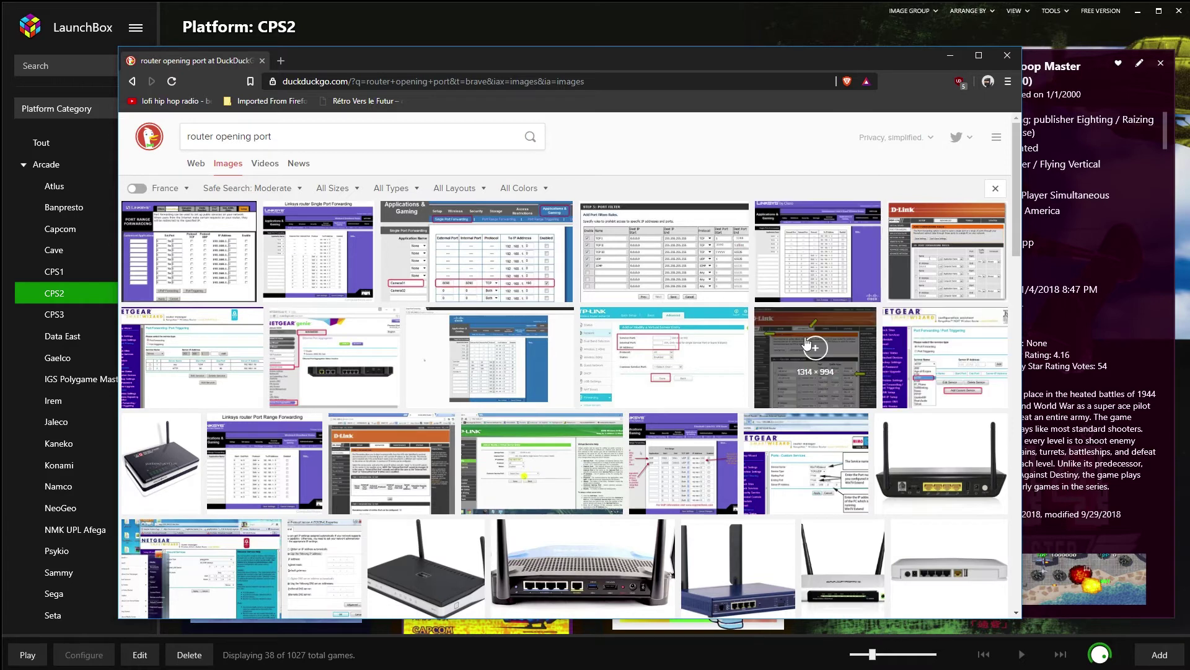
pyautogui.click(712, 366)
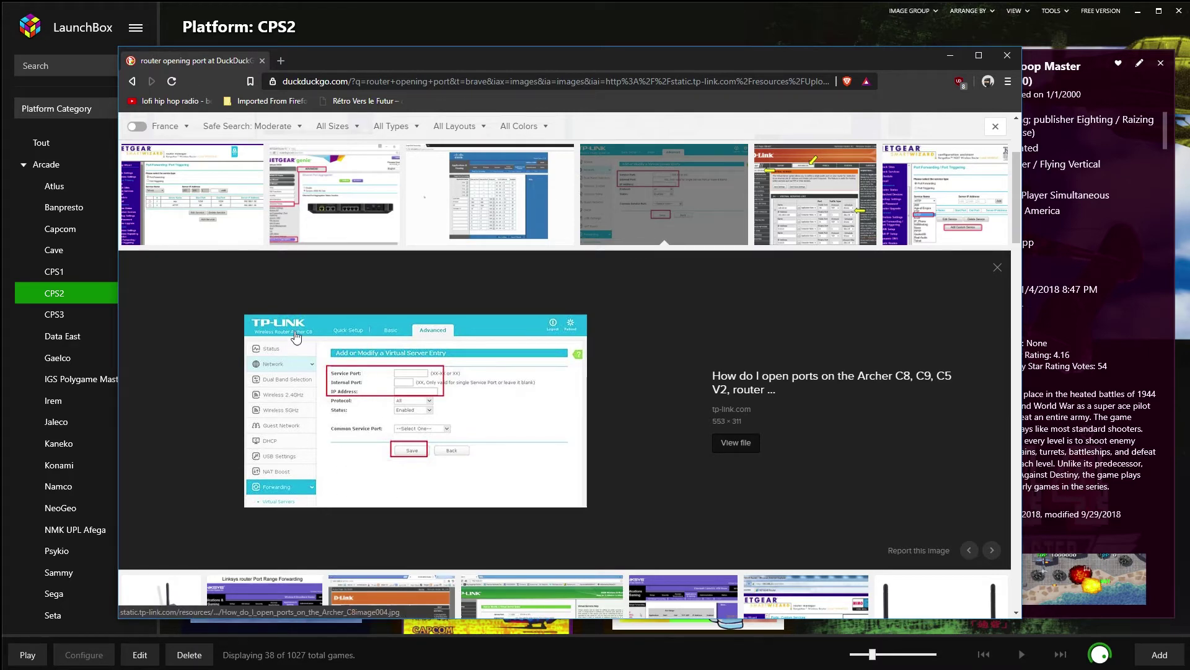
pyautogui.click(352, 182)
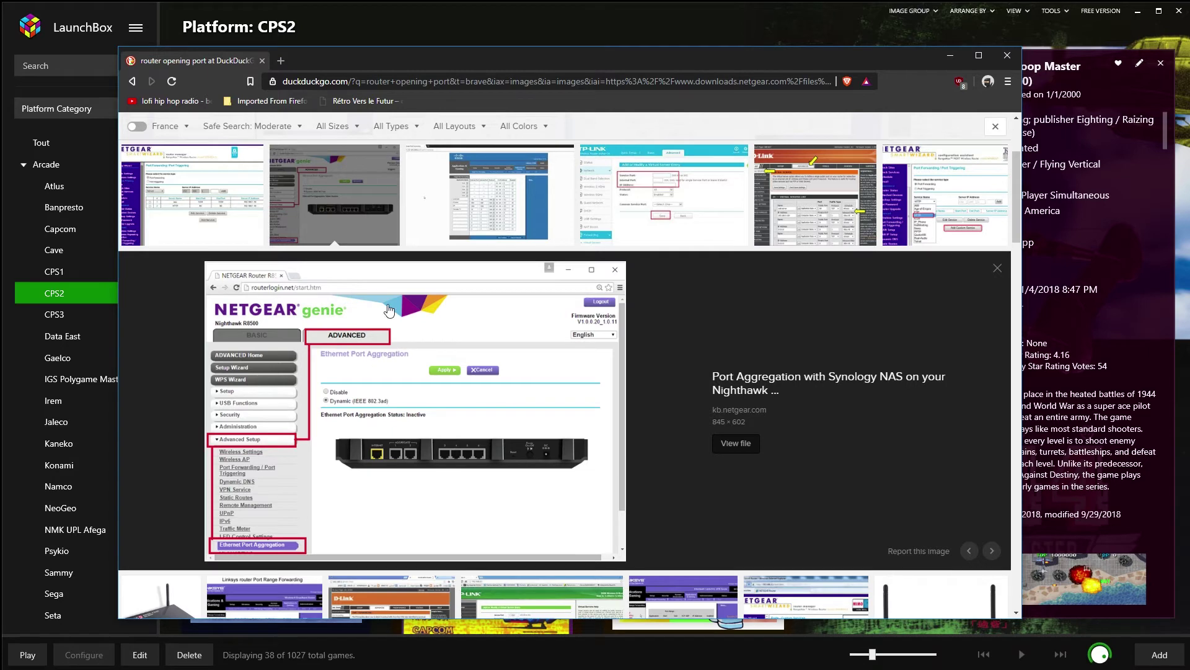
pyautogui.scroll(-1, 415, 397)
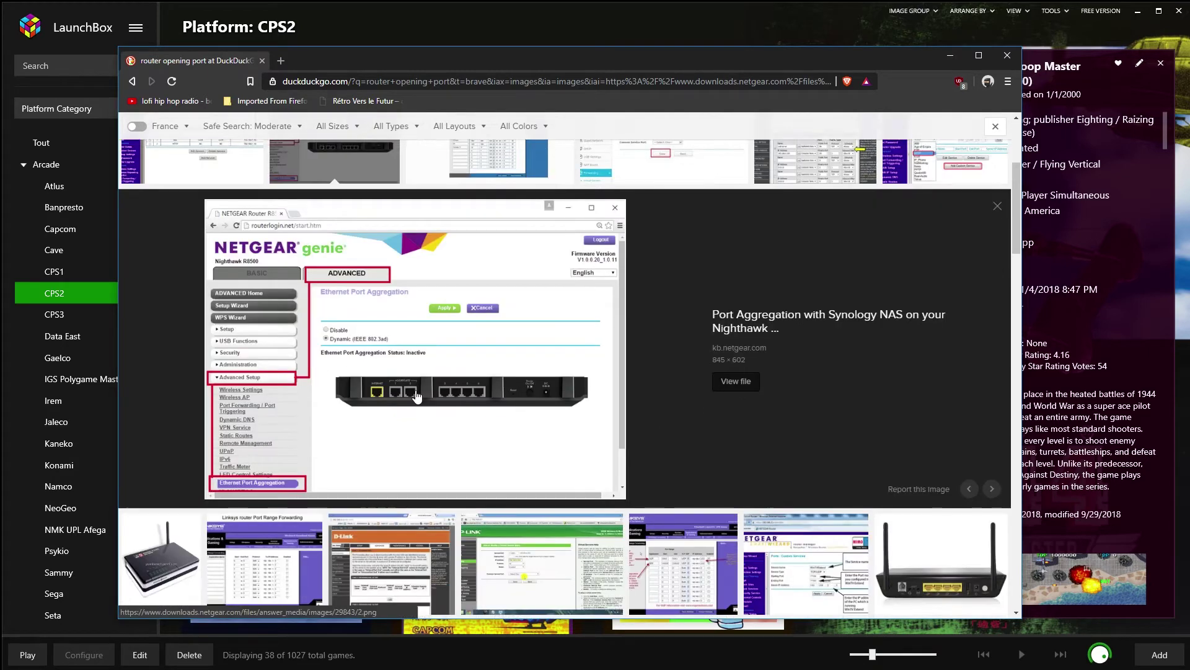
pyautogui.scroll(-1, 416, 397)
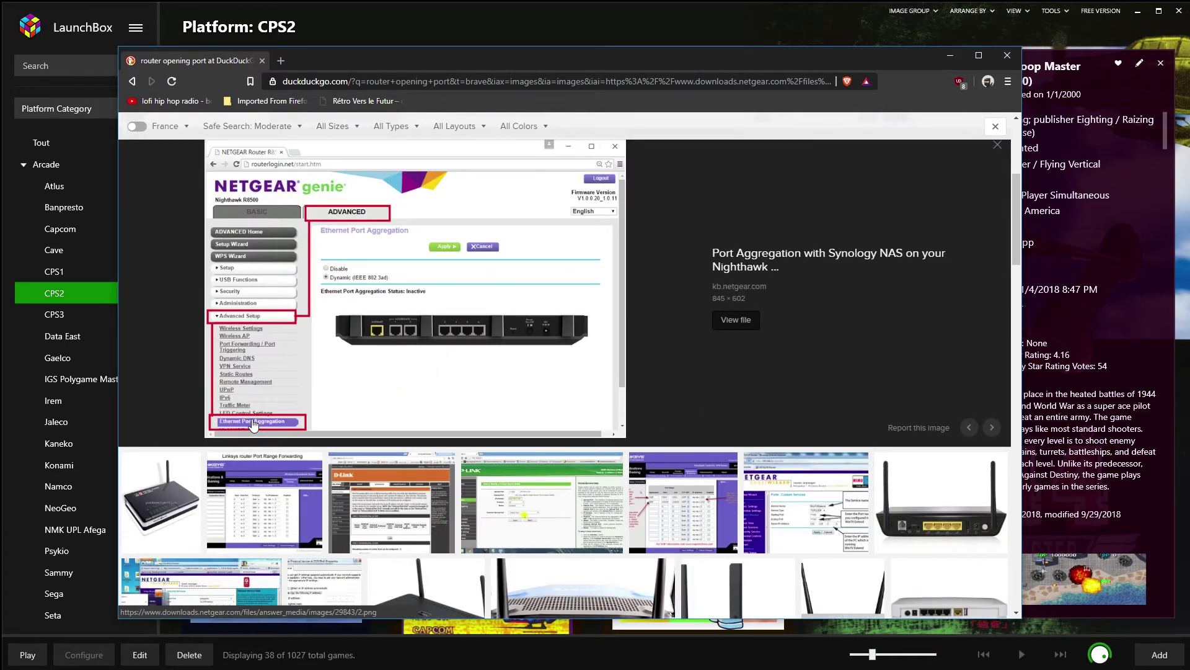
pyautogui.scroll(1, 316, 414)
pyautogui.scroll(1, 319, 412)
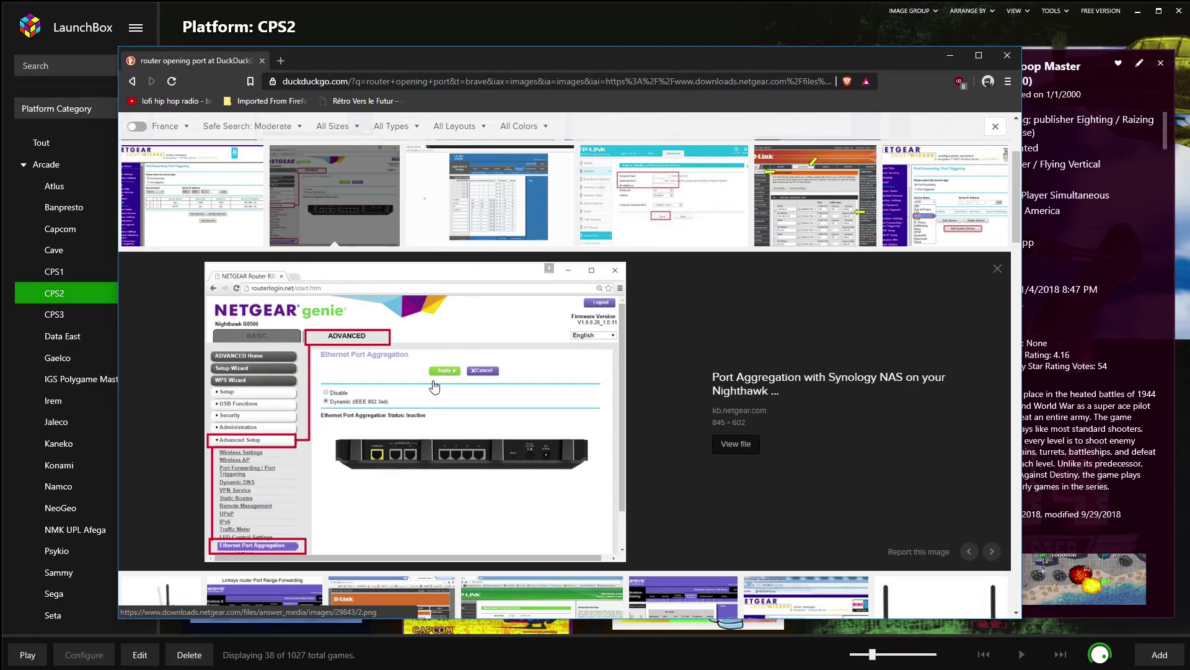
pyautogui.click(953, 199)
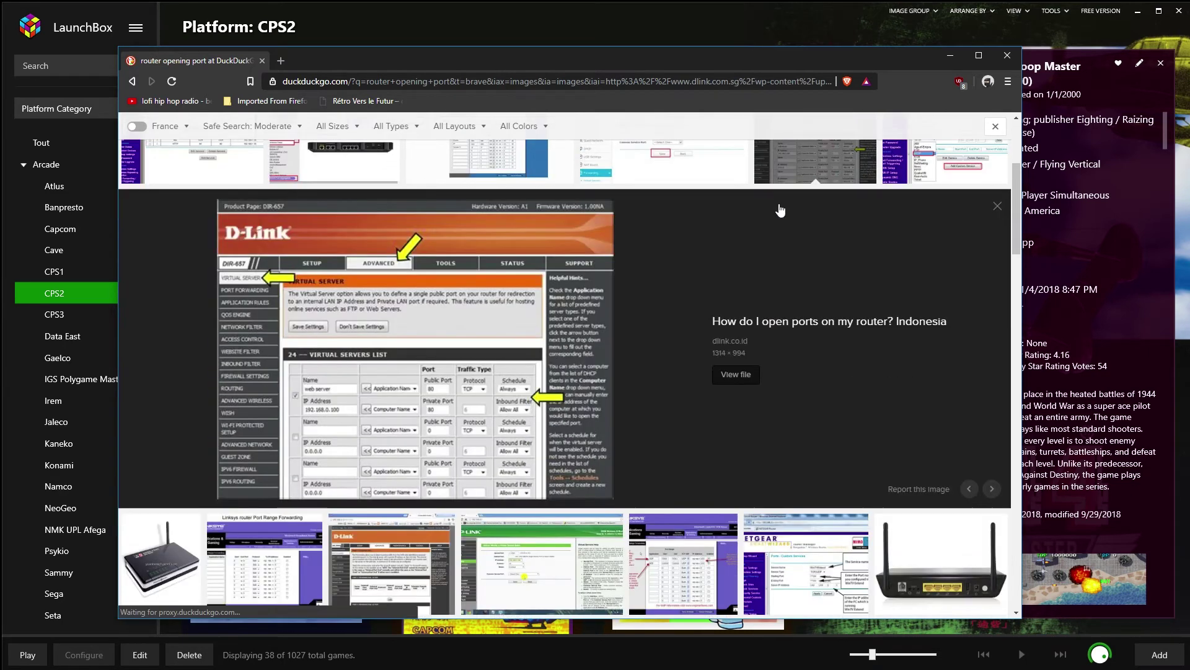
pyautogui.scroll(3, 724, 216)
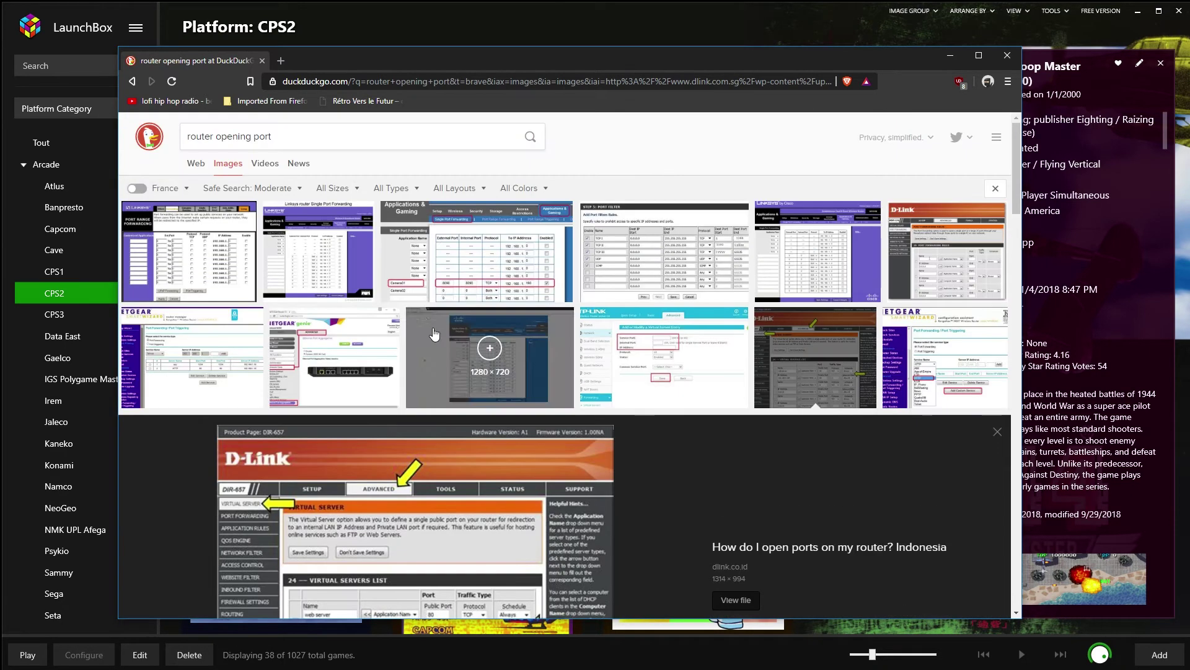
pyautogui.click(206, 293)
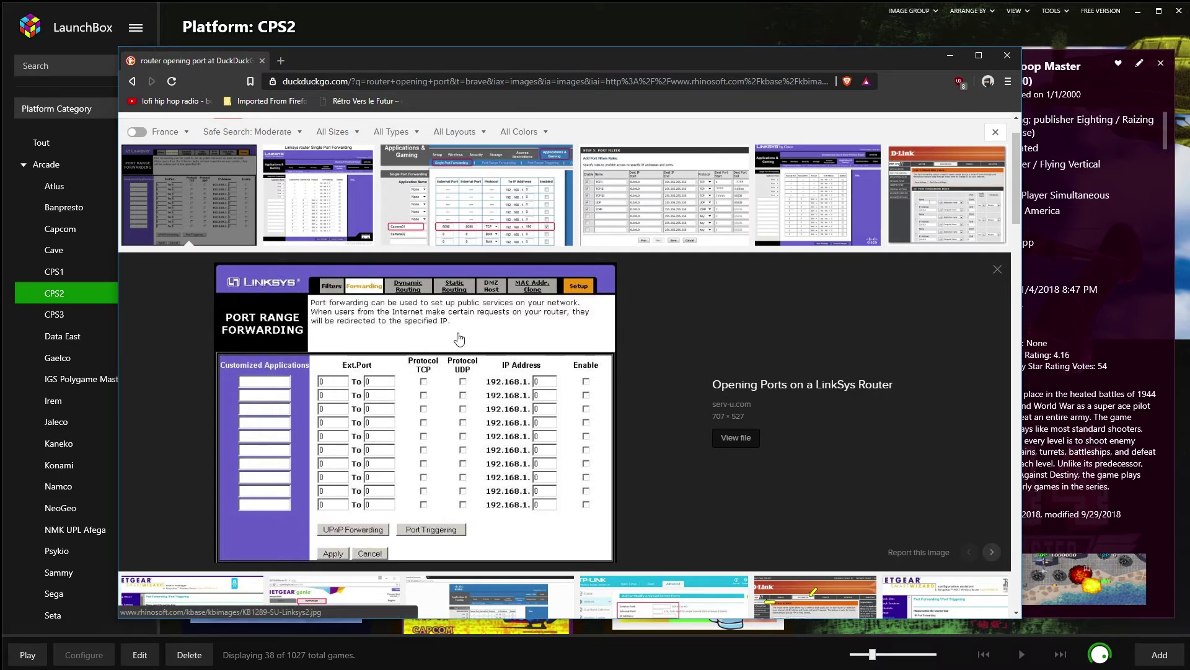
pyautogui.scroll(-2, 710, 384)
pyautogui.scroll(-3, 709, 384)
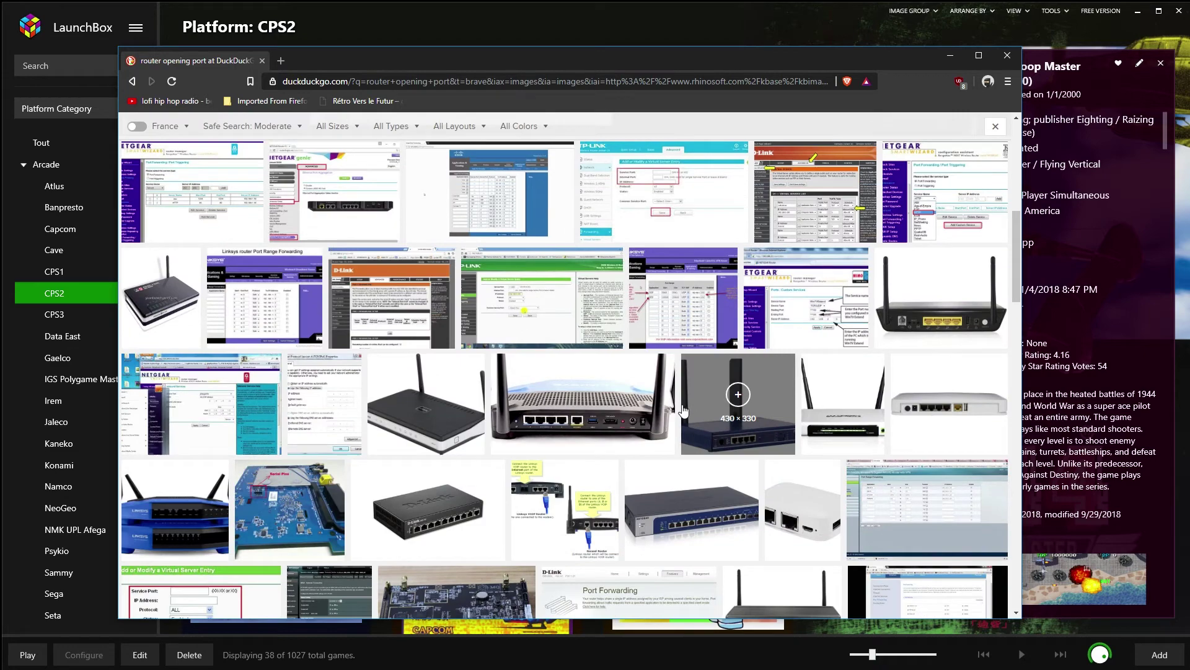
pyautogui.click(683, 297)
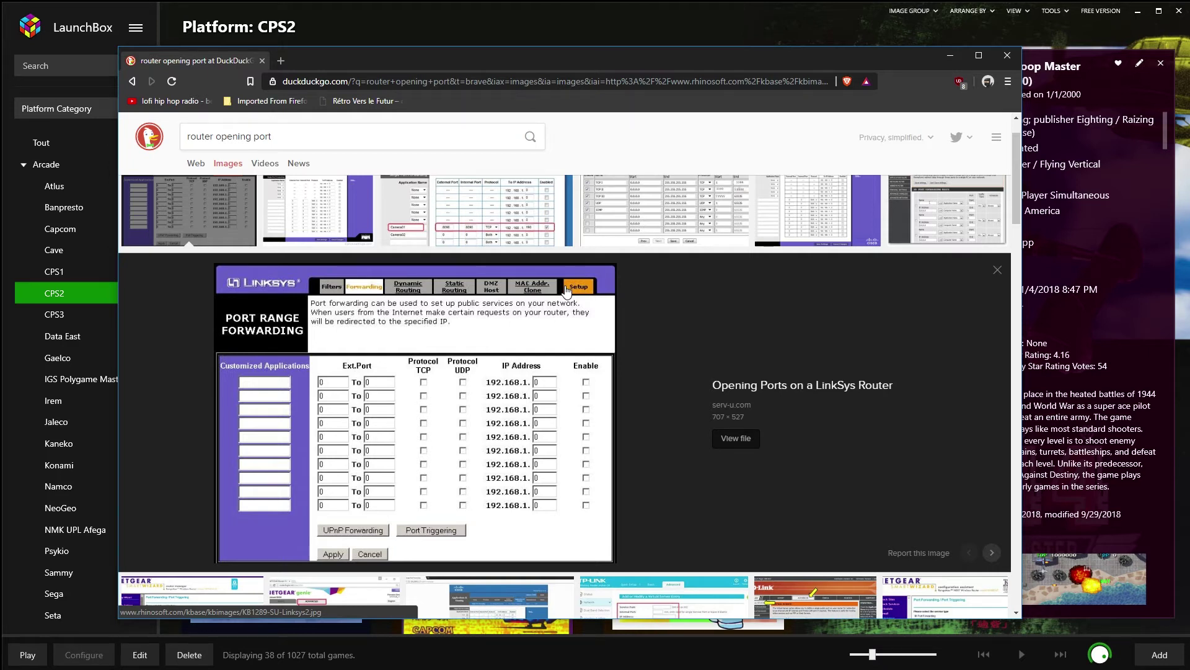
# - Close the browser to return to RetroArch's Quick Menu for 1944
pyautogui.click(609, 664)
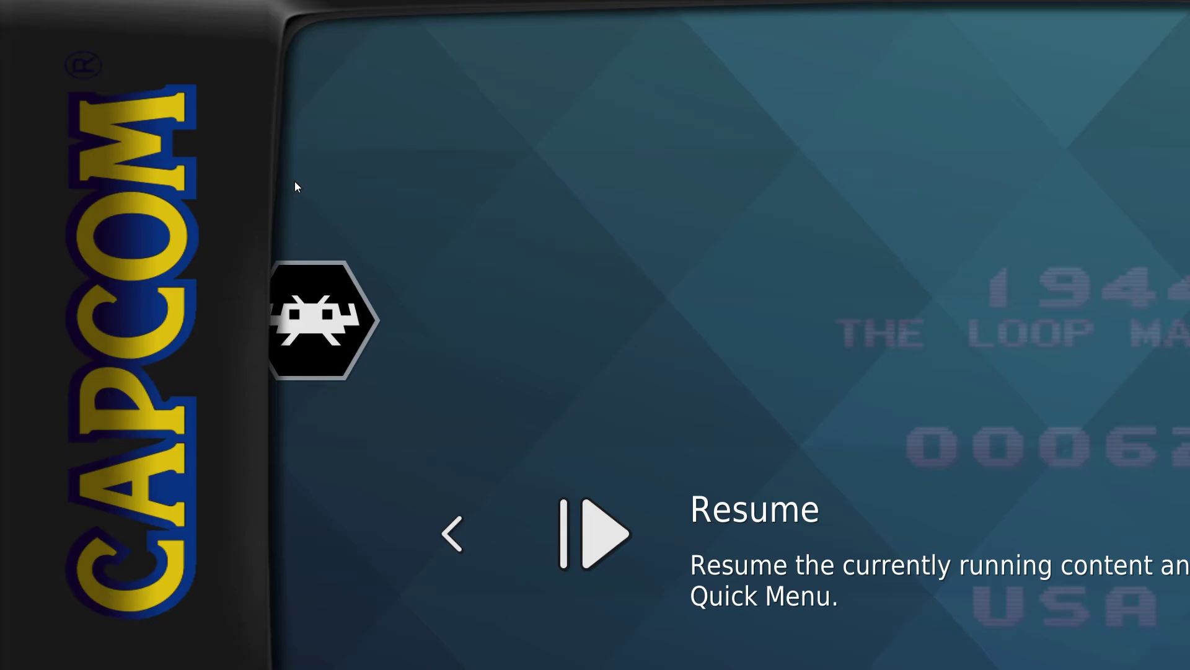
# - Leave the paused 1944 Quick Menu and move toward the Netplay tab
pyautogui.press('BackSpace')
pyautogui.press('Right')
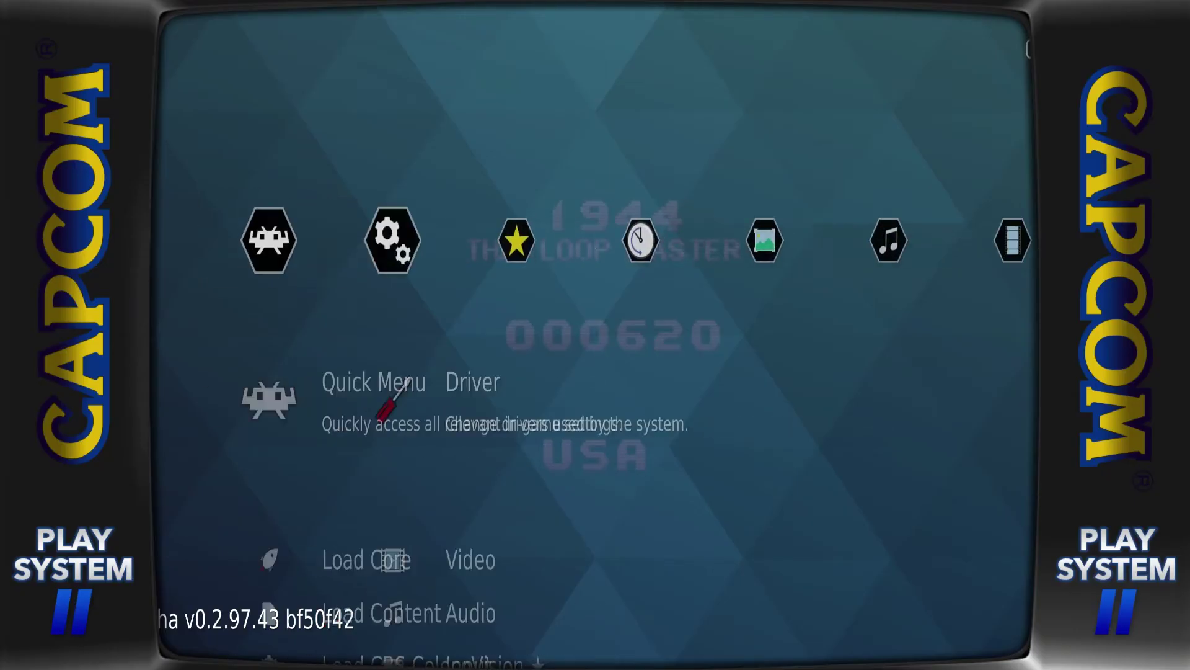
pyautogui.press('Right')
pyautogui.press('Right')
pyautogui.press('Right')
pyautogui.press('Right')
pyautogui.press('Right')
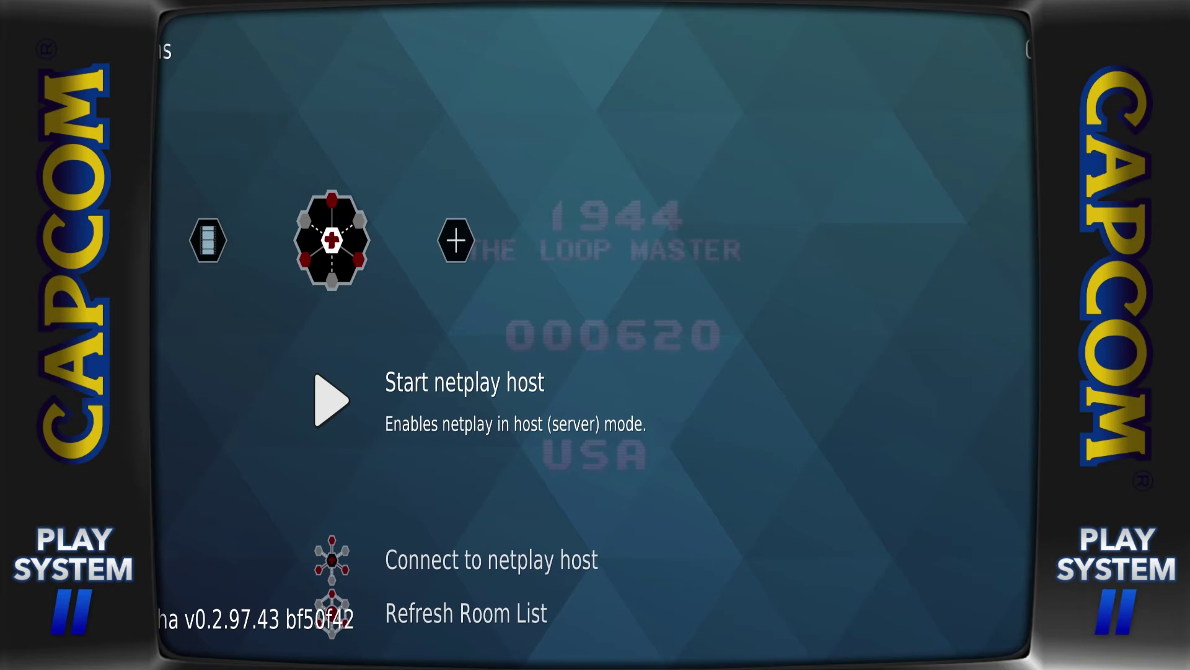
# - Move left past the Video, Music and Images tabs to History
pyautogui.press('Left')
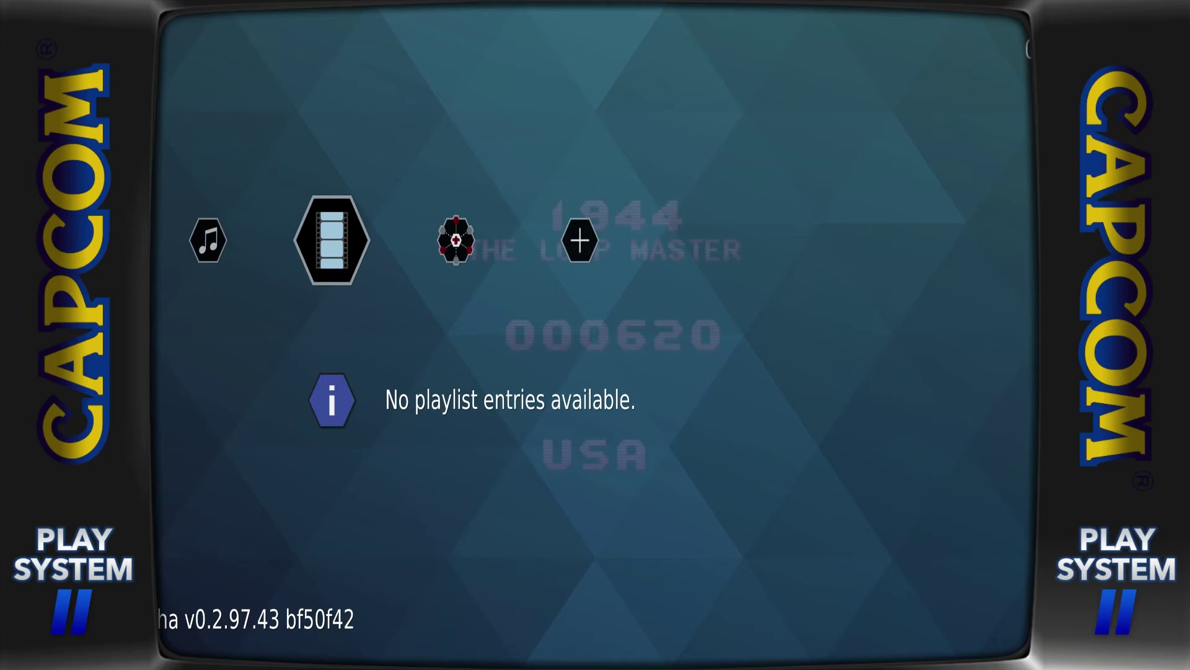
pyautogui.press('Left')
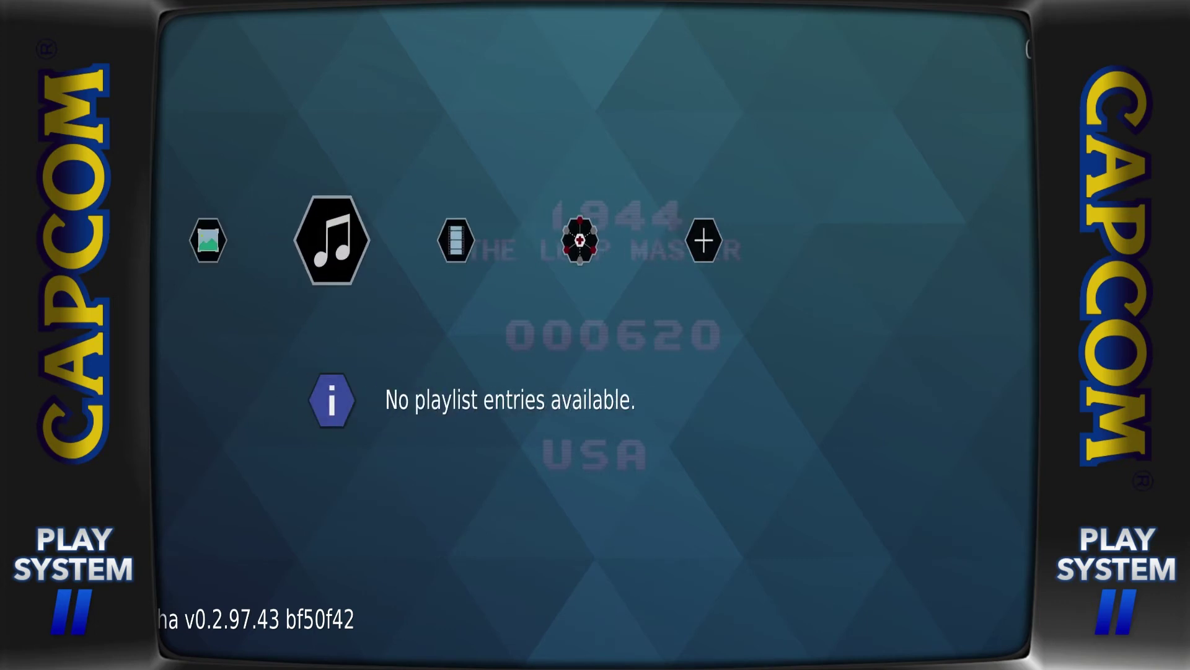
pyautogui.press('Left')
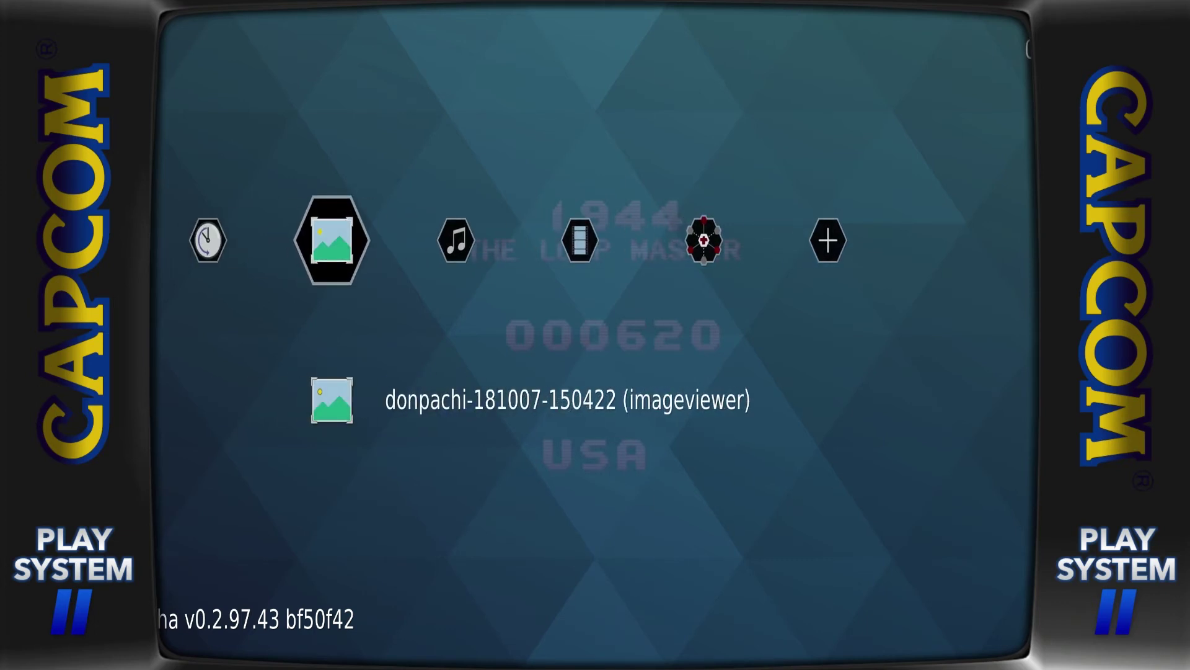
pyautogui.press('Left')
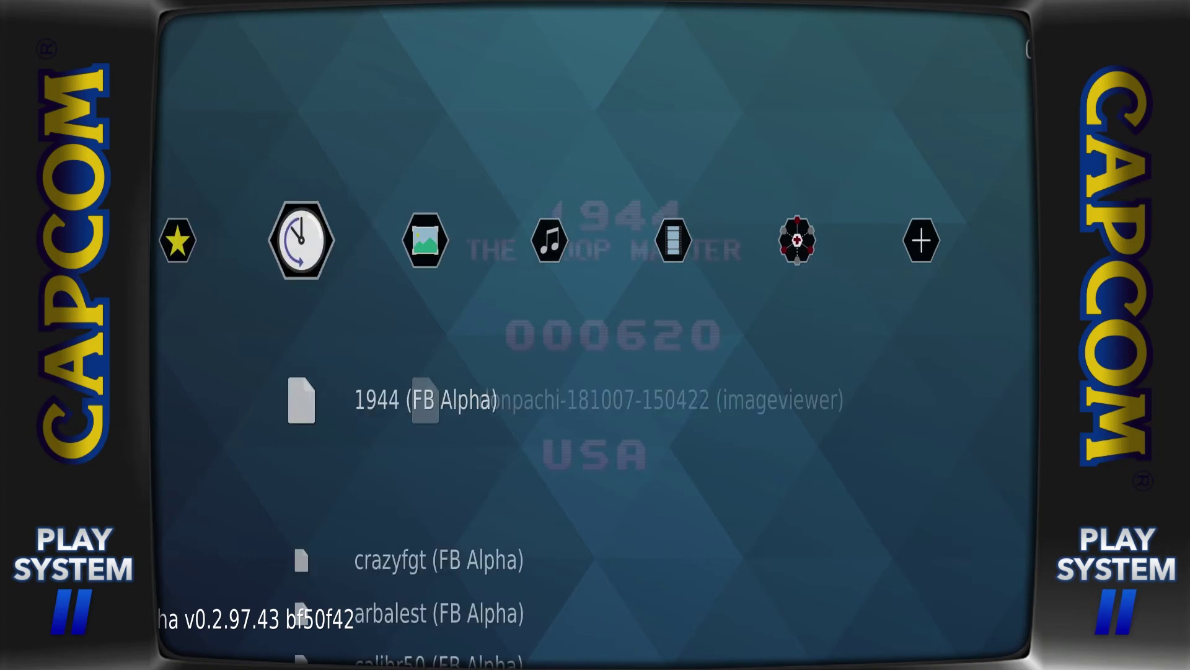
pyautogui.press('Left')
pyautogui.press('Left')
# - Scroll down the Settings list and open the Network settings
pyautogui.press('Down')
pyautogui.press('Down')
pyautogui.press('Down')
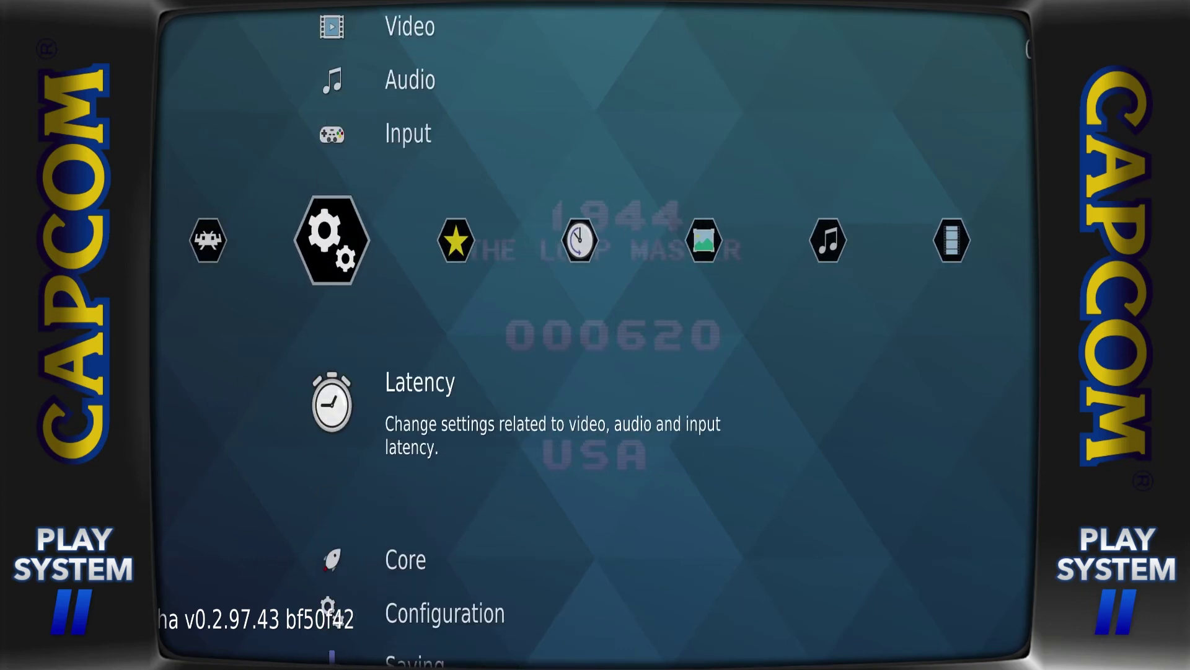
pyautogui.press('Down')
pyautogui.press('Down')
pyautogui.press('Down')
pyautogui.press('Down')
pyautogui.press('Down')
pyautogui.press('Down')
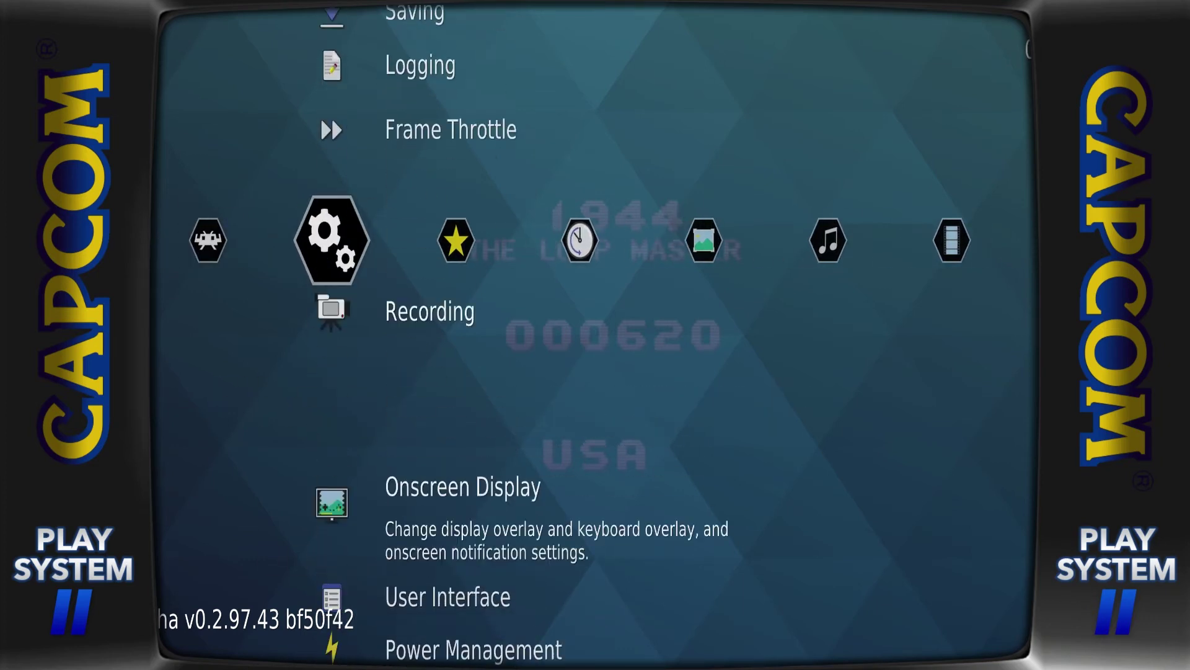
pyautogui.press('Down')
pyautogui.press('Down')
pyautogui.press('Down')
pyautogui.press('Down')
pyautogui.press('Down')
pyautogui.press('Return')
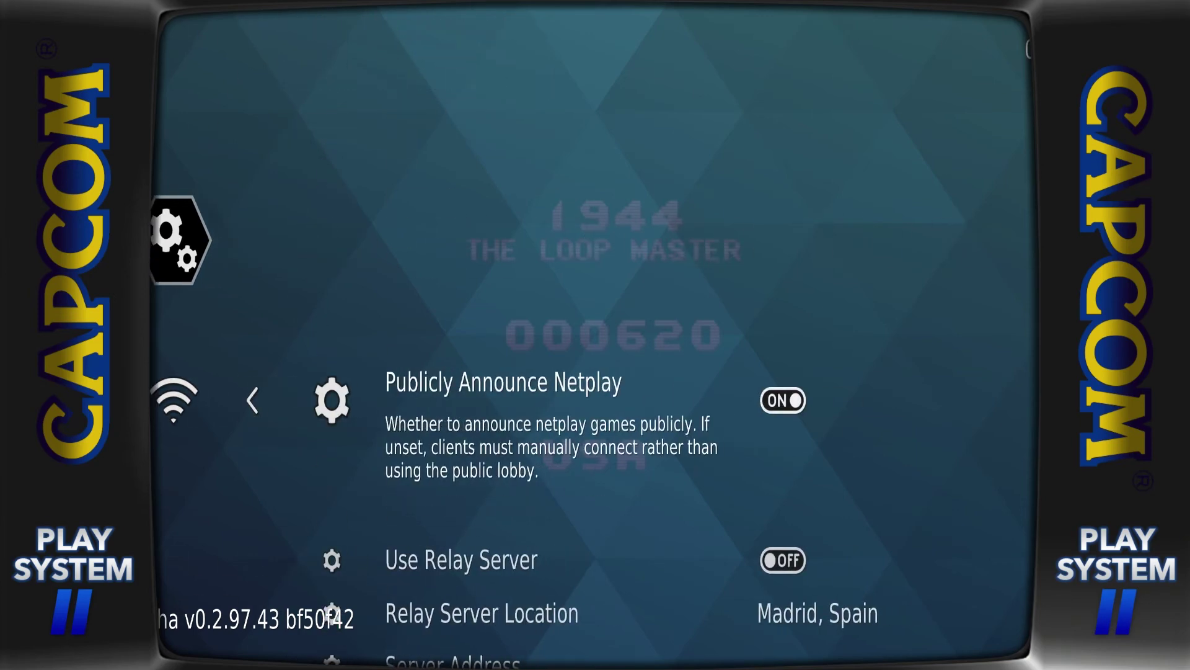
pyautogui.press('Down')
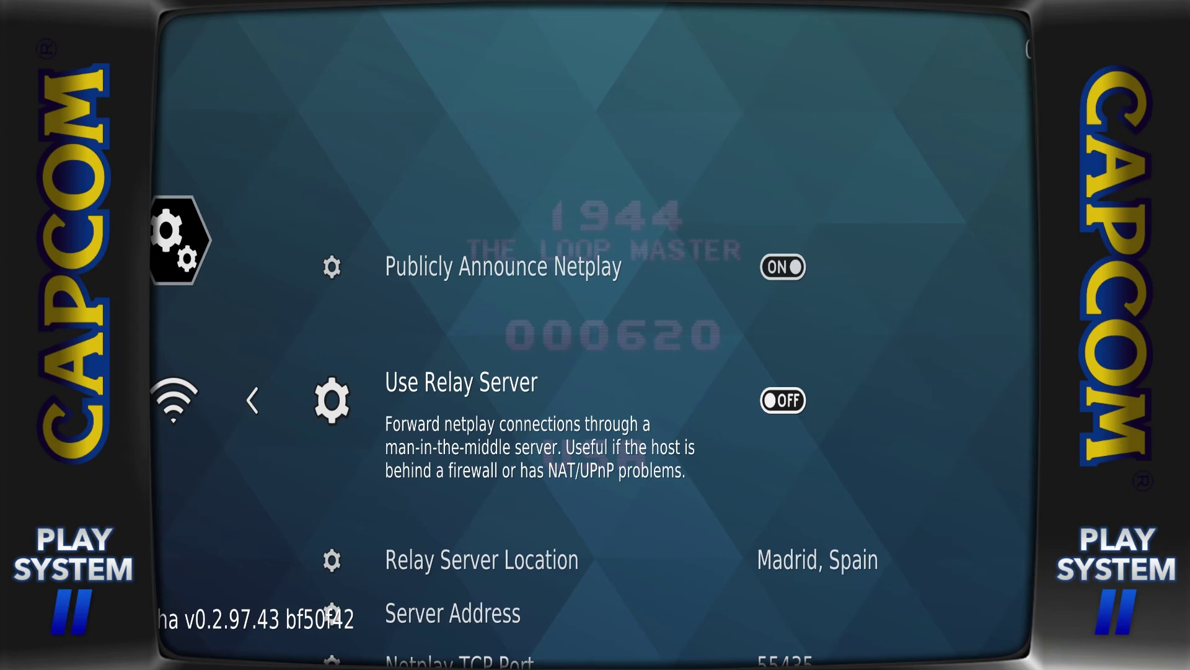
# - Switch Publicly Announce Netplay off, leaving Use Relay Server off
pyautogui.press('Up')
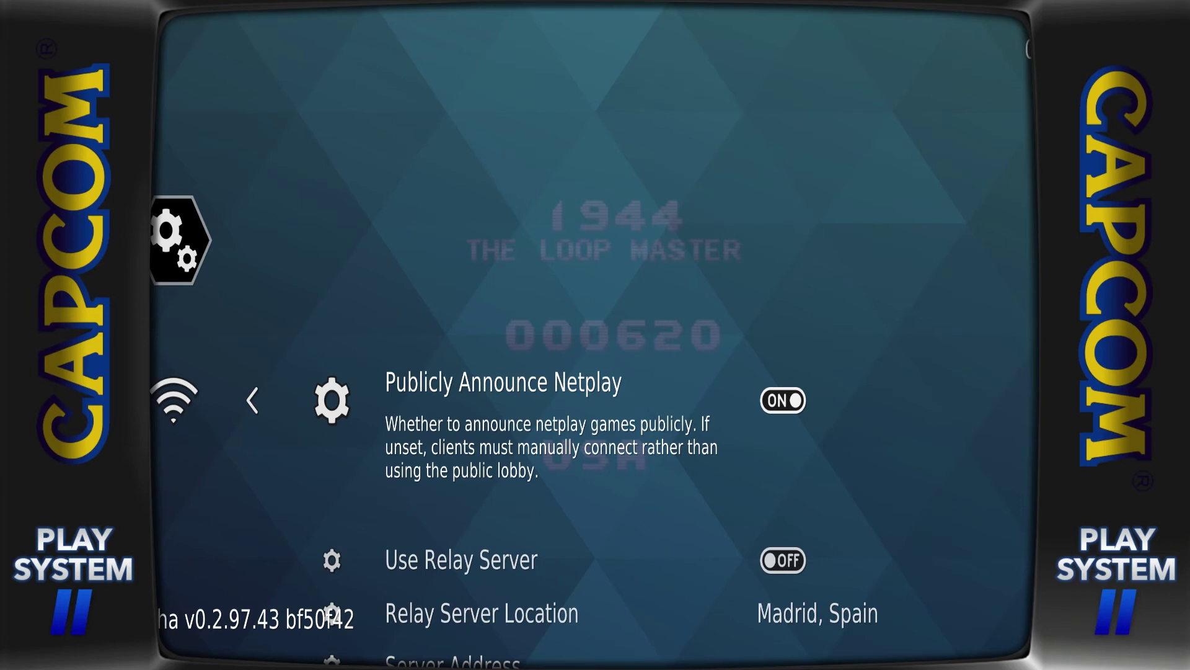
pyautogui.press('Return')
pyautogui.press('Down')
# - Browse the Server Address, spectate password, spectator and client mode netplay options
pyautogui.press('Down')
pyautogui.press('Down')
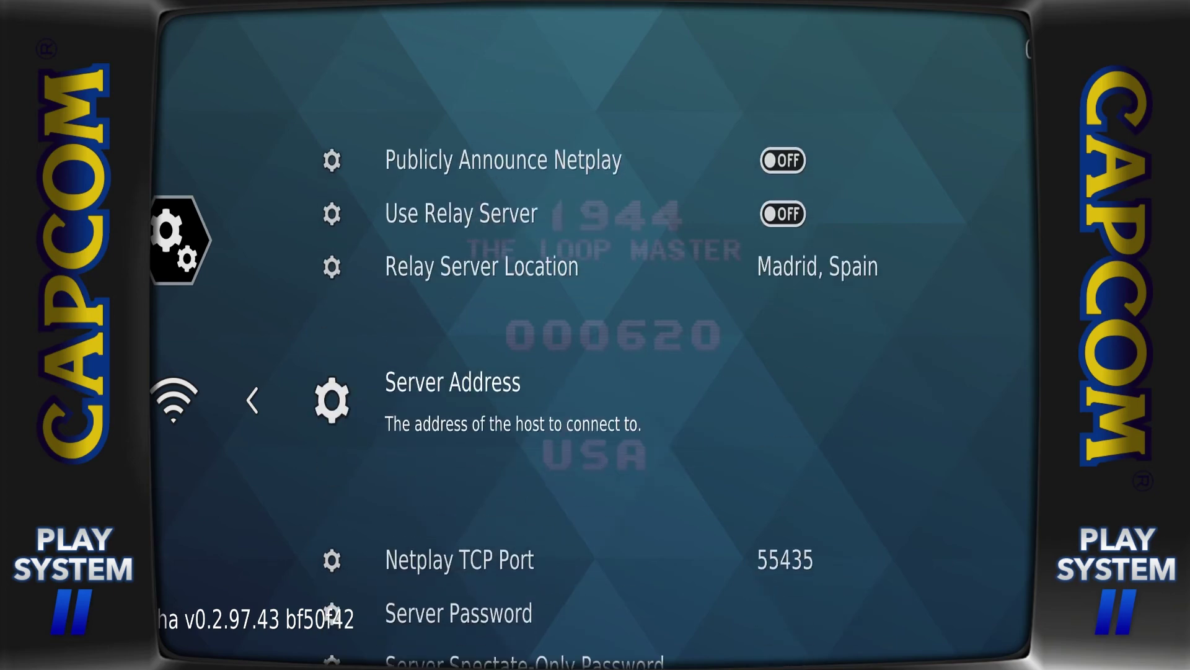
pyautogui.press('Down')
pyautogui.press('Down')
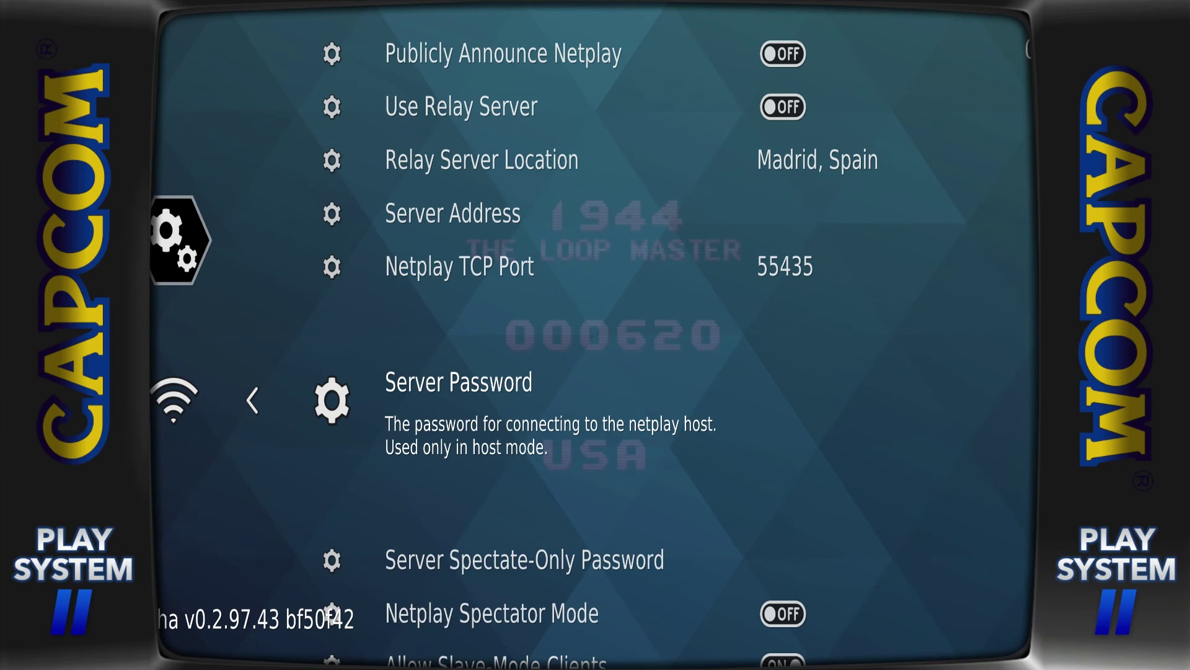
pyautogui.press('Down')
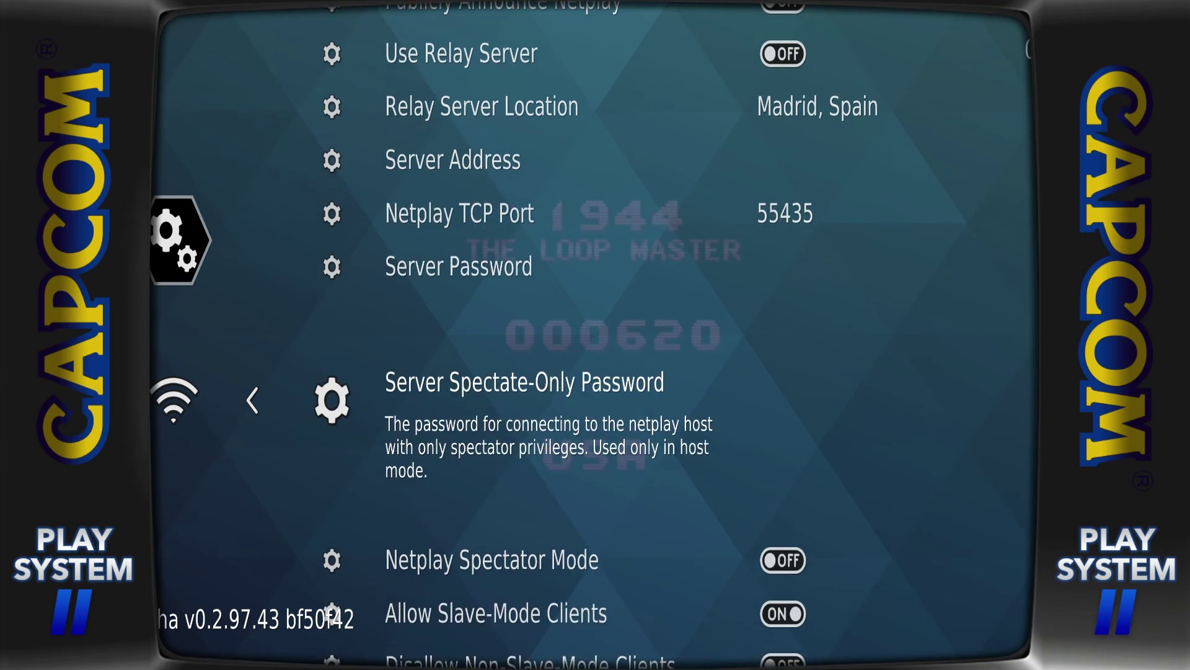
pyautogui.press('Down')
pyautogui.press('Down')
pyautogui.press('Down')
pyautogui.press('Up')
pyautogui.press('Up')
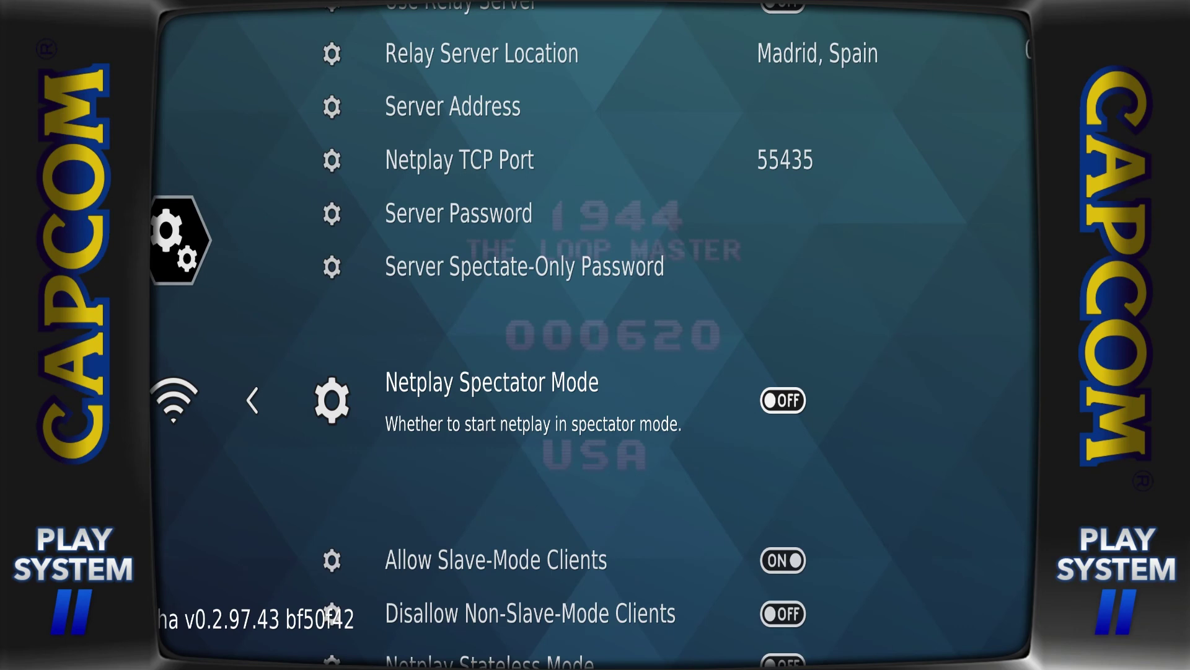
pyautogui.press('Down')
pyautogui.press('Down')
pyautogui.press('Down')
pyautogui.press('Down')
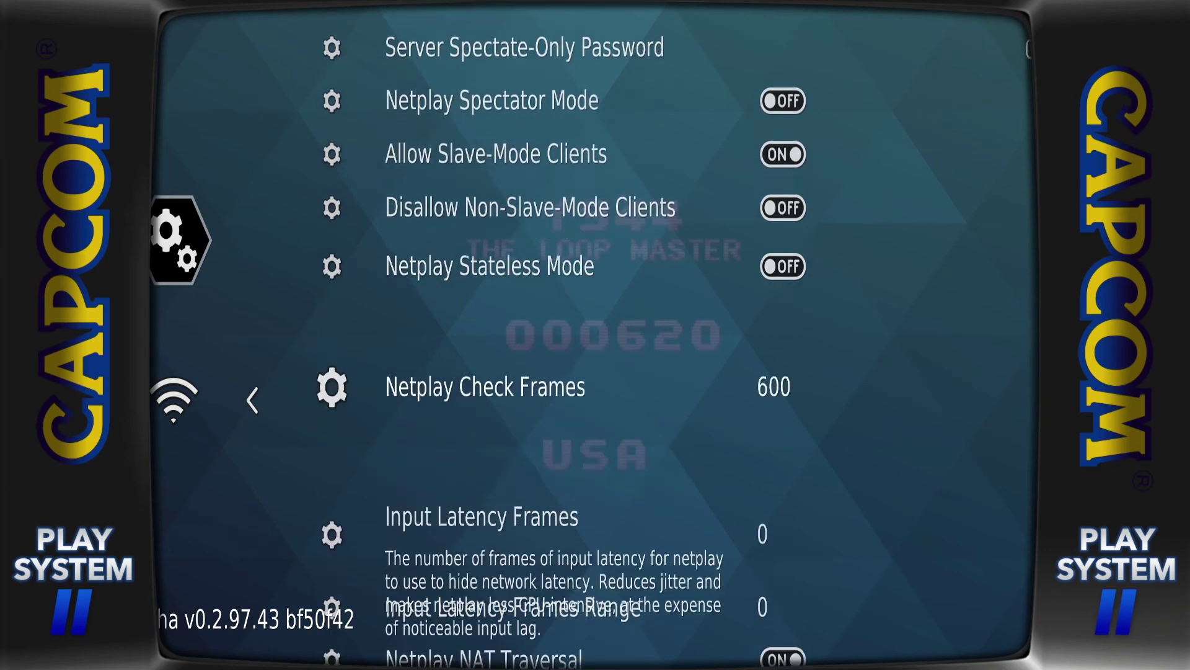
pyautogui.press('Down')
# - Continue past input sharing, Request Device and remote options to the Updater entry
pyautogui.press('Up')
pyautogui.press('Down')
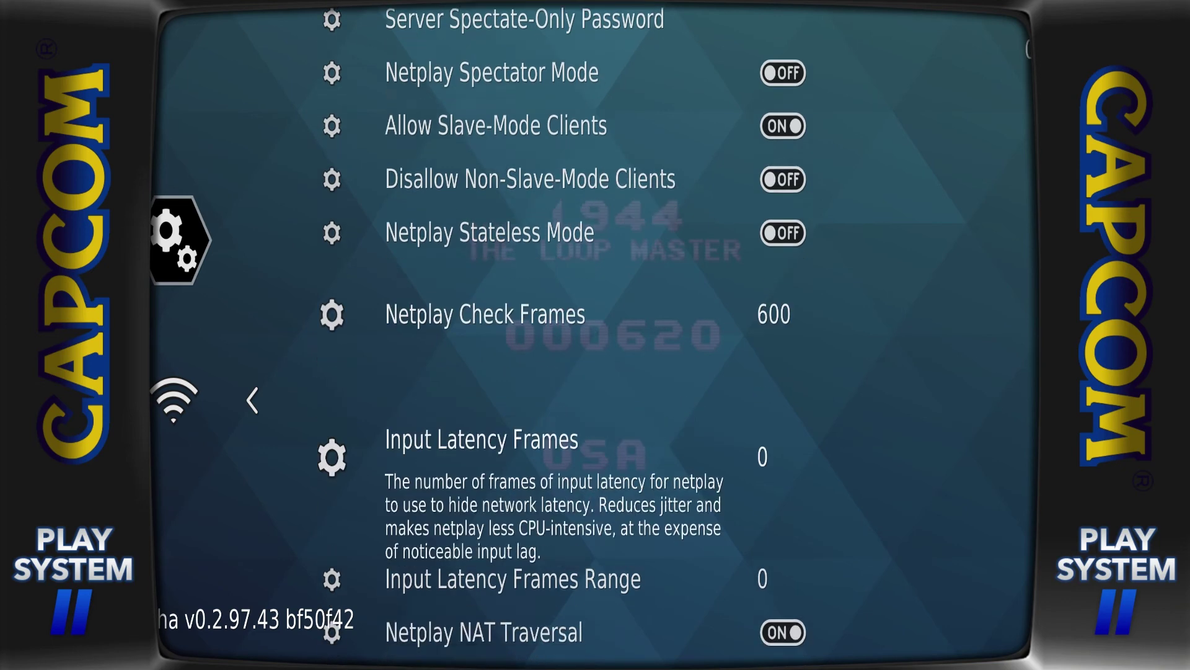
pyautogui.press('Down')
pyautogui.press('Down')
pyautogui.press('Down')
pyautogui.press('Down')
pyautogui.press('Down')
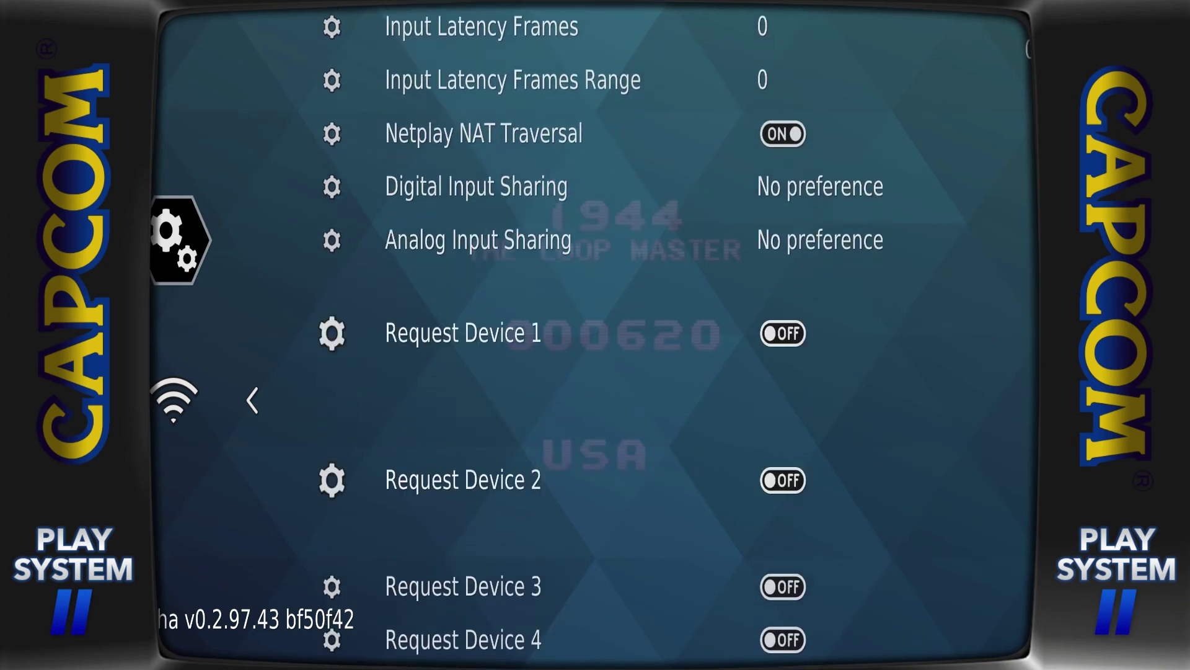
pyautogui.press('Down')
pyautogui.press('Down')
pyautogui.press('Down')
pyautogui.press('Down')
pyautogui.press('Down')
pyautogui.press('Down')
pyautogui.press('Down')
pyautogui.press('Down')
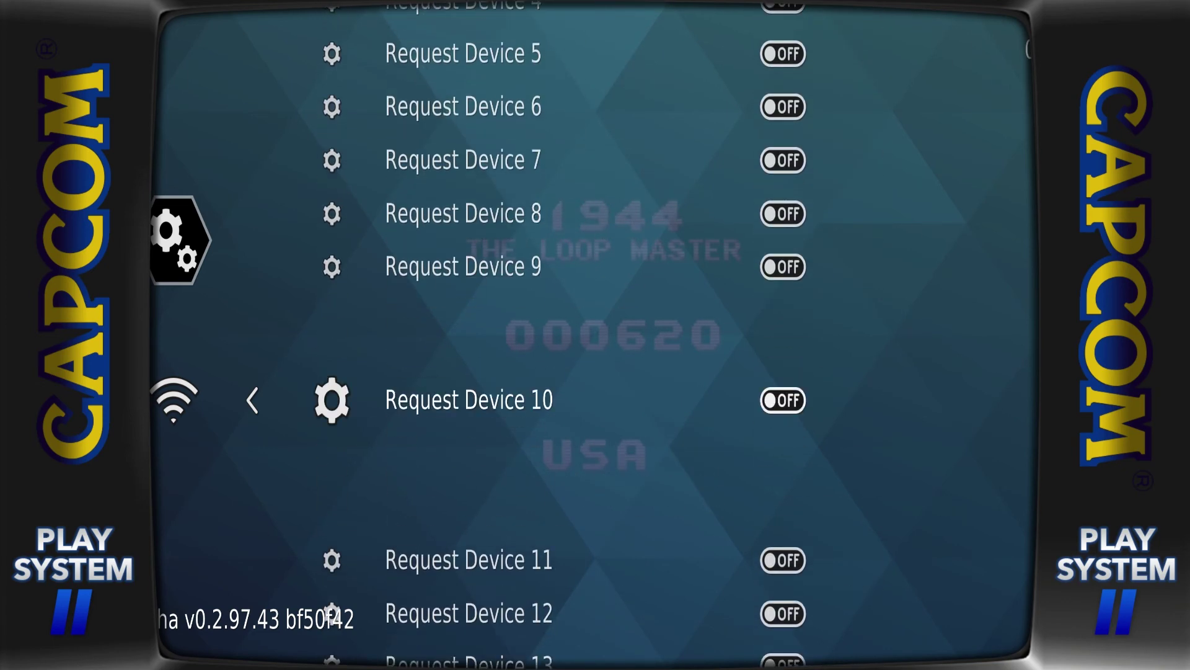
pyautogui.press('Down')
pyautogui.press('Down')
pyautogui.press('Down')
pyautogui.press('Down')
pyautogui.press('Down')
pyautogui.press('Down')
pyautogui.press('Down')
pyautogui.press('Down')
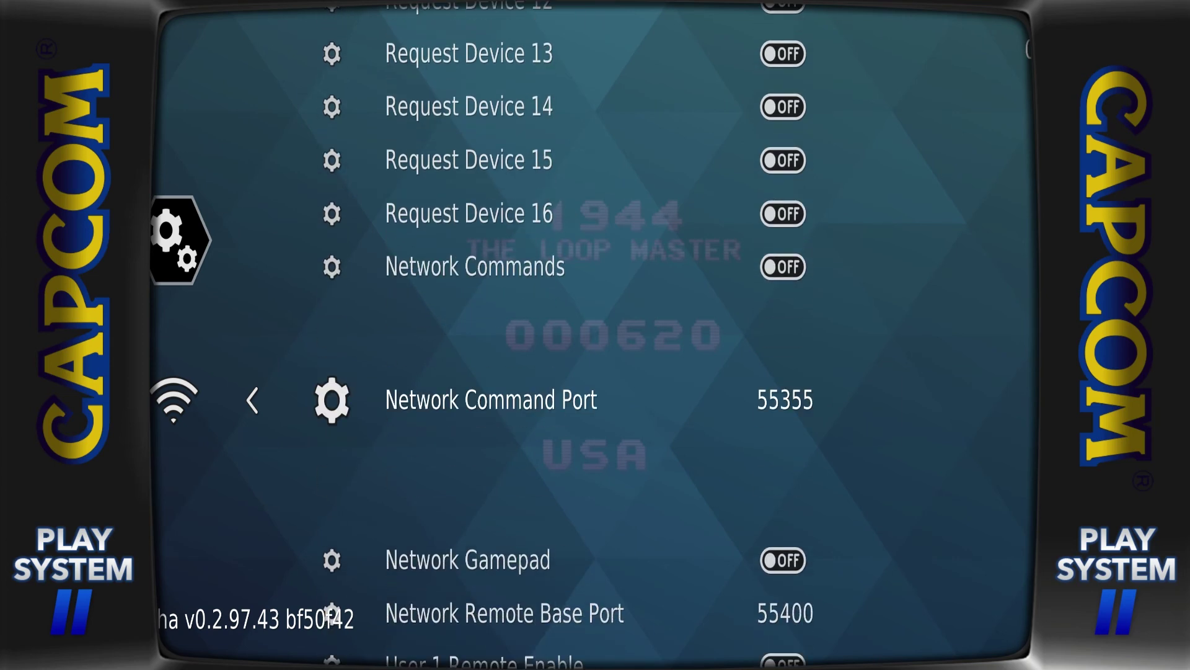
pyautogui.press('Down')
pyautogui.press('Down')
pyautogui.press('Down')
pyautogui.press('Down')
pyautogui.press('Down')
pyautogui.press('Down')
pyautogui.press('Down')
pyautogui.press('Down')
pyautogui.press('Down')
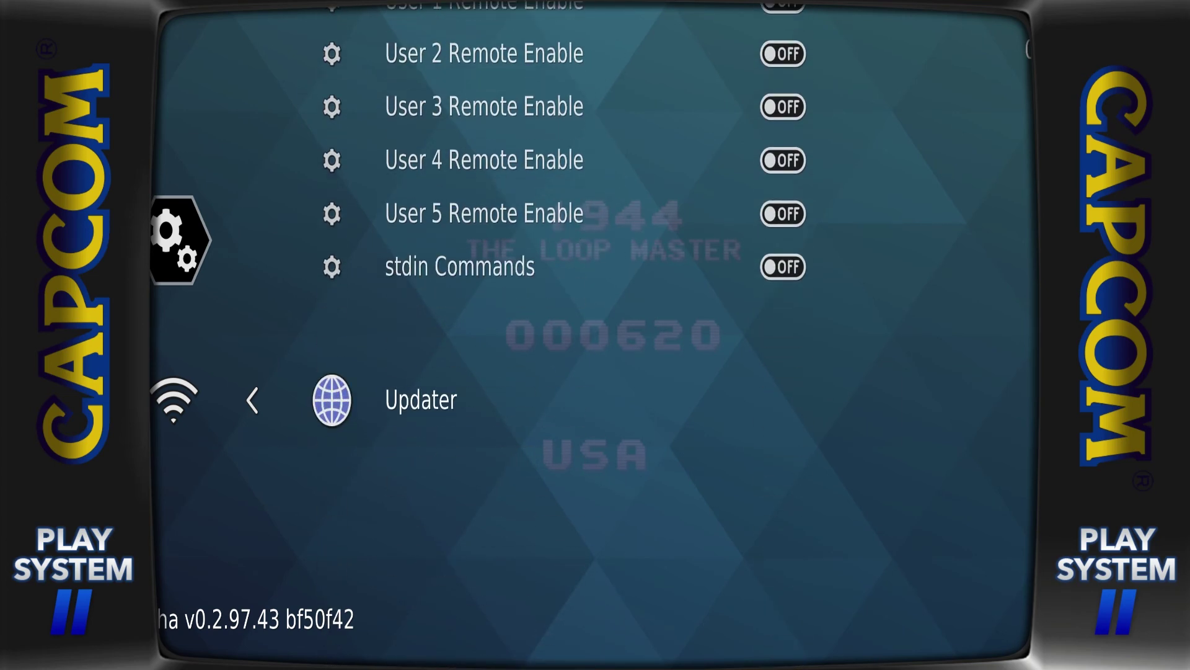
pyautogui.press('Up')
pyautogui.press('Up')
pyautogui.press('Up')
pyautogui.press('Up')
pyautogui.press('Down')
pyautogui.press('Down')
pyautogui.press('Down')
pyautogui.press('Down')
# - View the Updater's Buildbot Cores and Assets URLs, then back out to Network
pyautogui.press('Return')
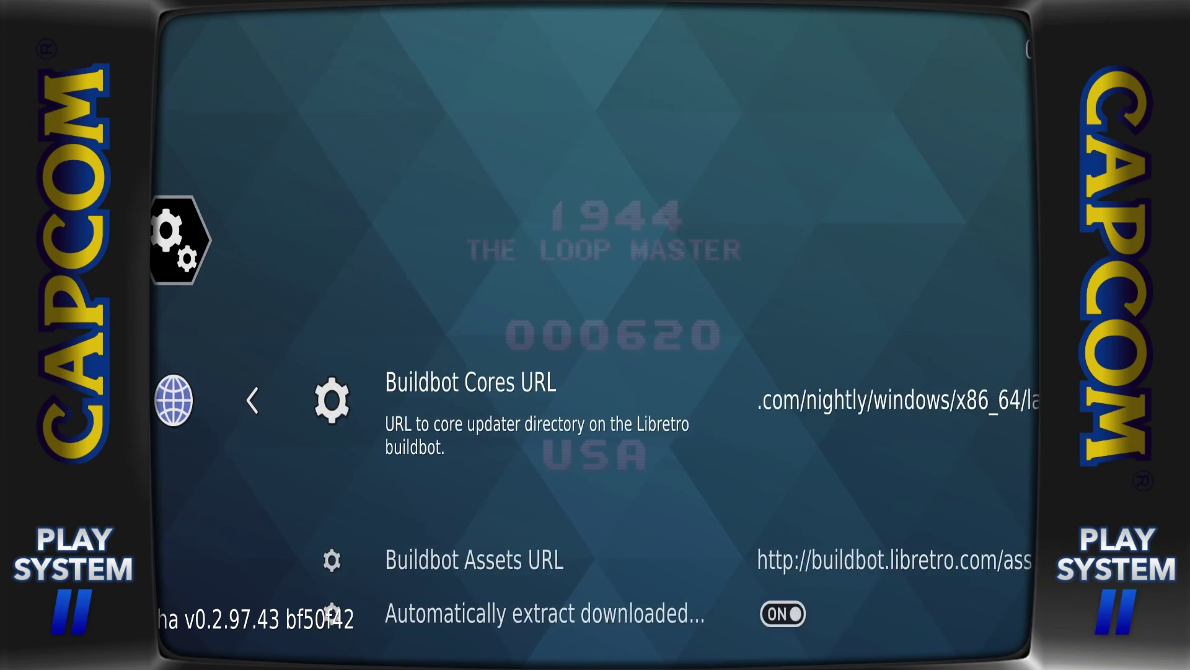
pyautogui.press('Down')
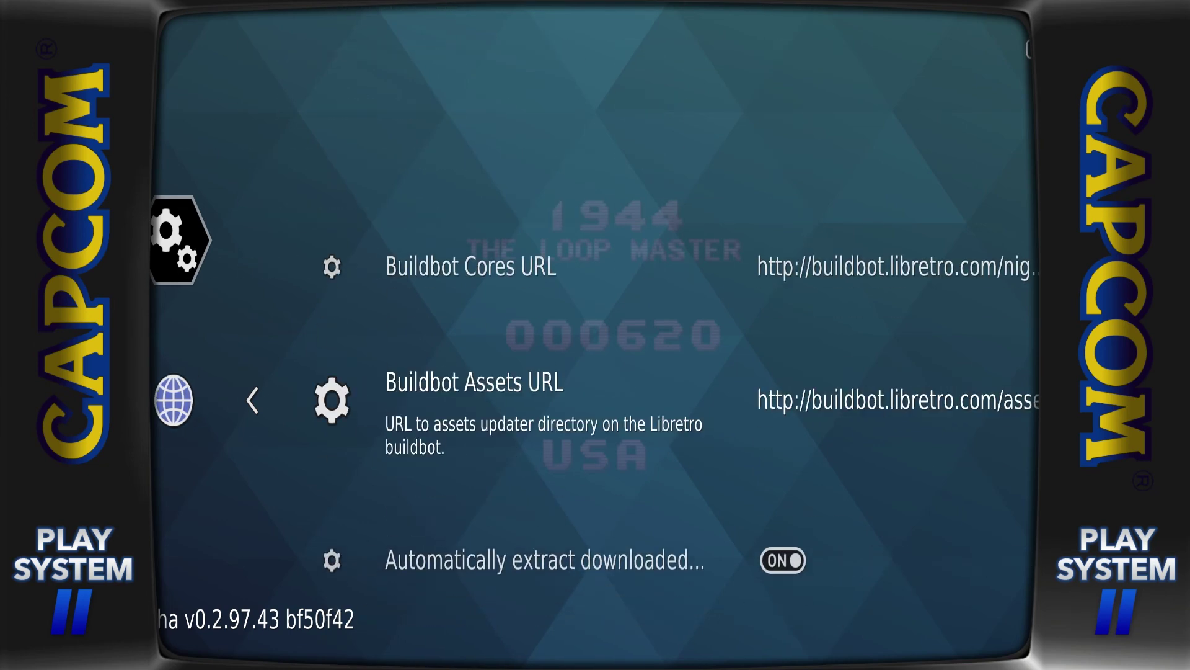
pyautogui.press('Down')
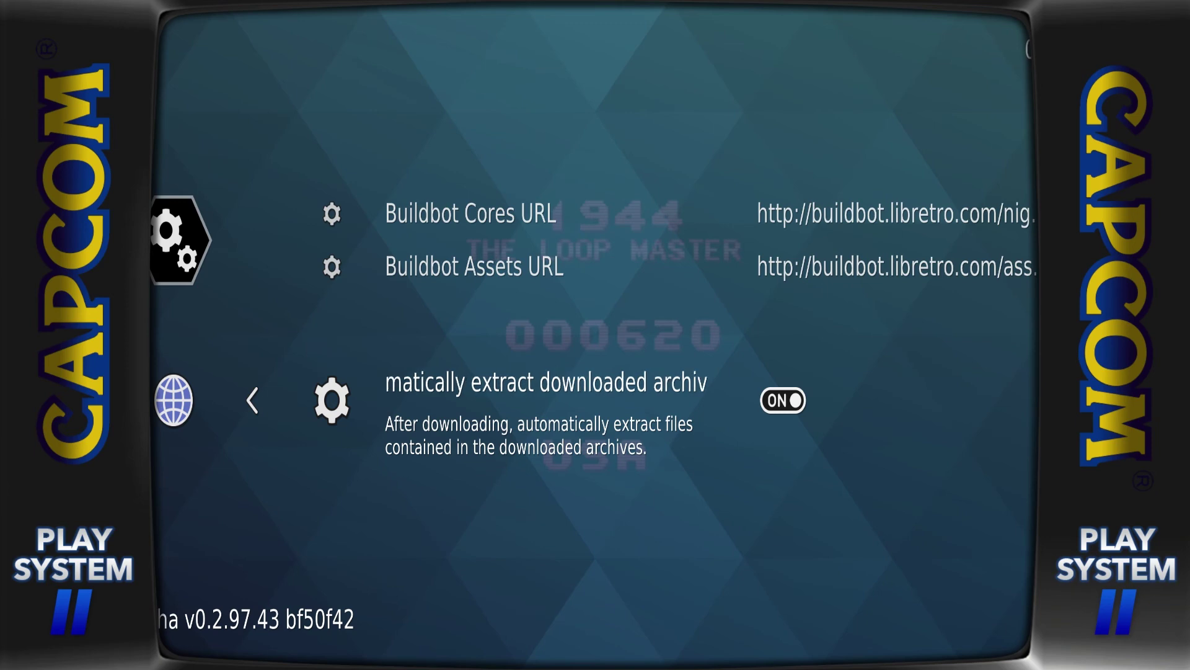
pyautogui.press('BackSpace')
# - Scroll back up the Network settings and return to the Settings list
pyautogui.press('Up')
pyautogui.press('Up')
pyautogui.press('Up')
pyautogui.press('Up')
pyautogui.press('Up')
pyautogui.press('Up')
pyautogui.press('Up')
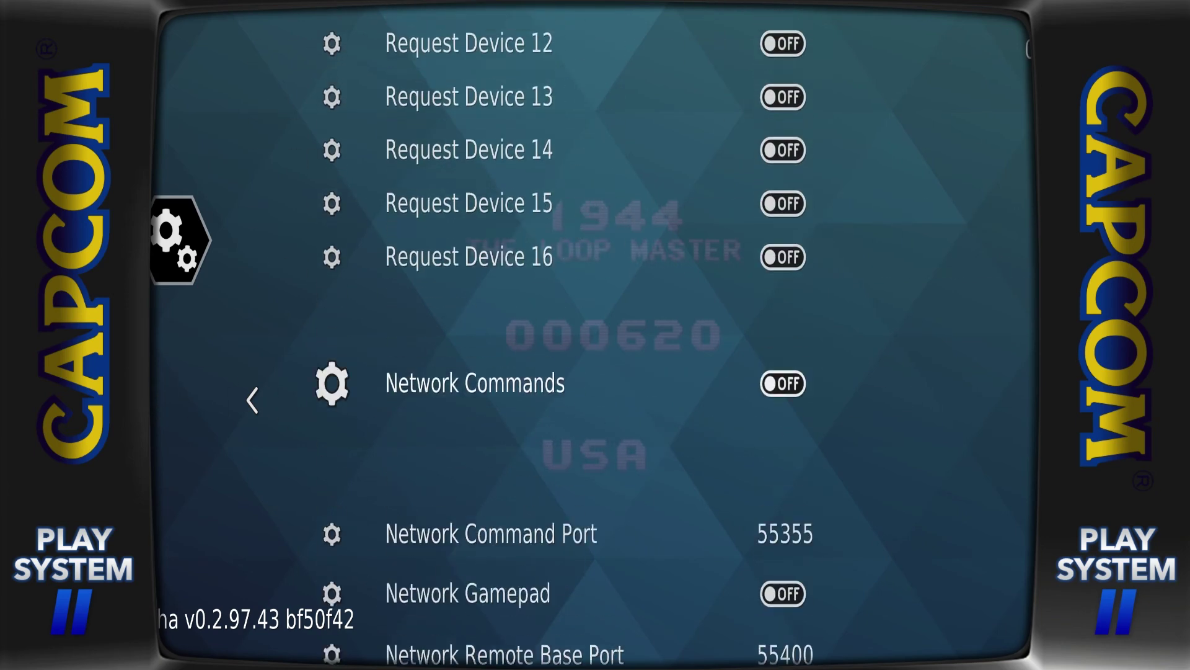
pyautogui.press('Up')
pyautogui.press('Up')
pyautogui.press('Up')
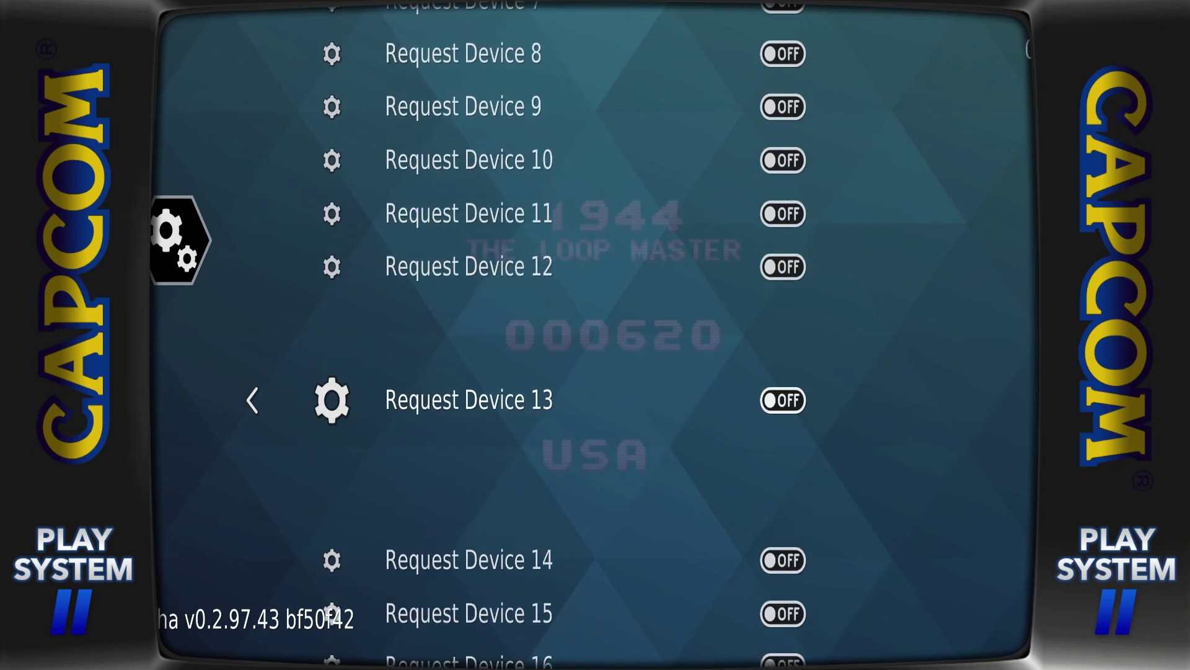
pyautogui.press('Up')
pyautogui.press('Up')
pyautogui.press('Up')
pyautogui.press('Up')
pyautogui.press('Up')
pyautogui.press('Up')
pyautogui.press('Up')
pyautogui.press('Up')
pyautogui.press('Up')
pyautogui.press('Up')
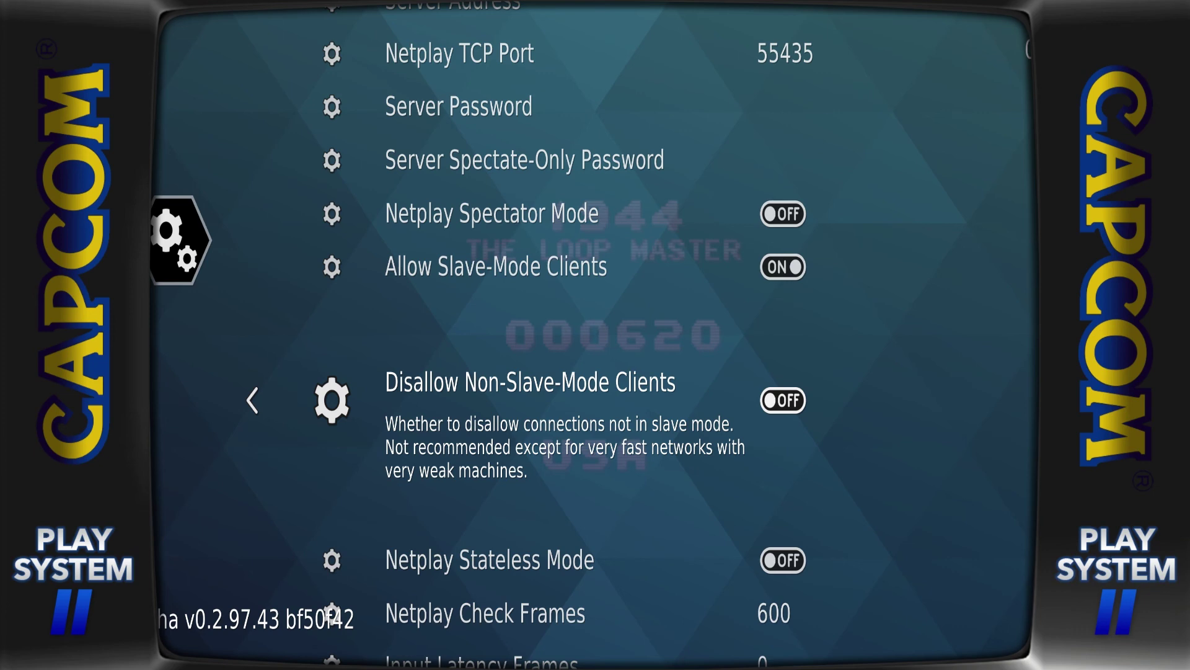
pyautogui.press('Up')
pyautogui.press('Up')
pyautogui.press('Up')
pyautogui.press('Up')
pyautogui.press('Up')
pyautogui.press('BackSpace')
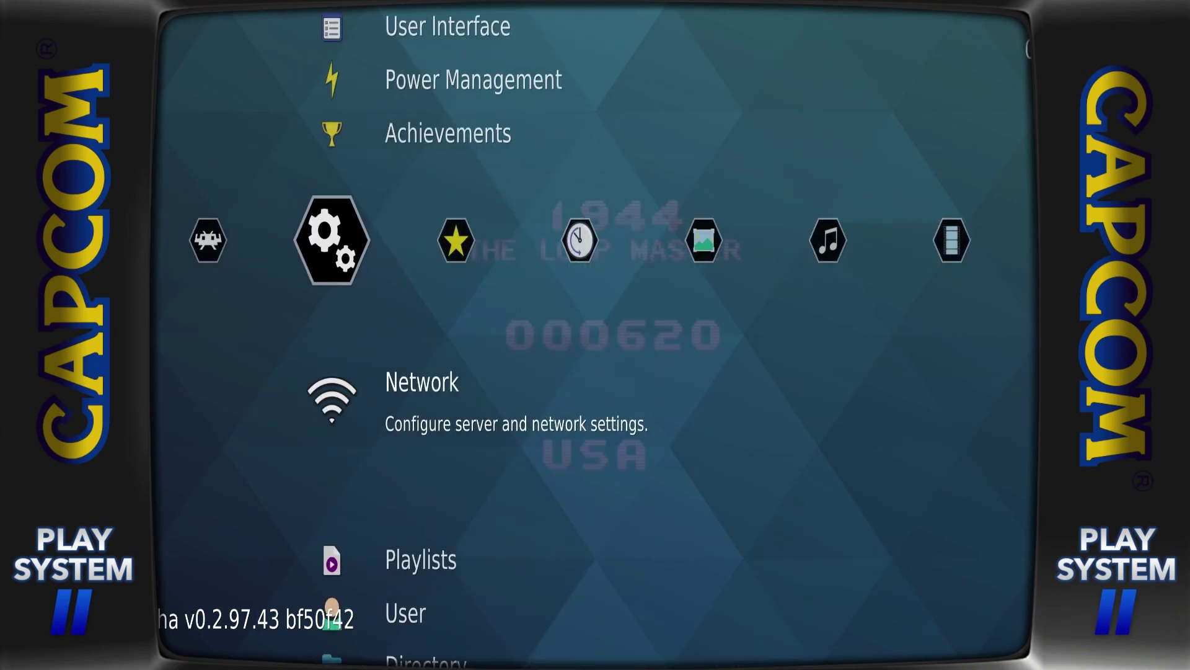
# - Switch from Settings to the Main Menu tab showing Quick Menu, Load Core and Load Content
pyautogui.press('Left')
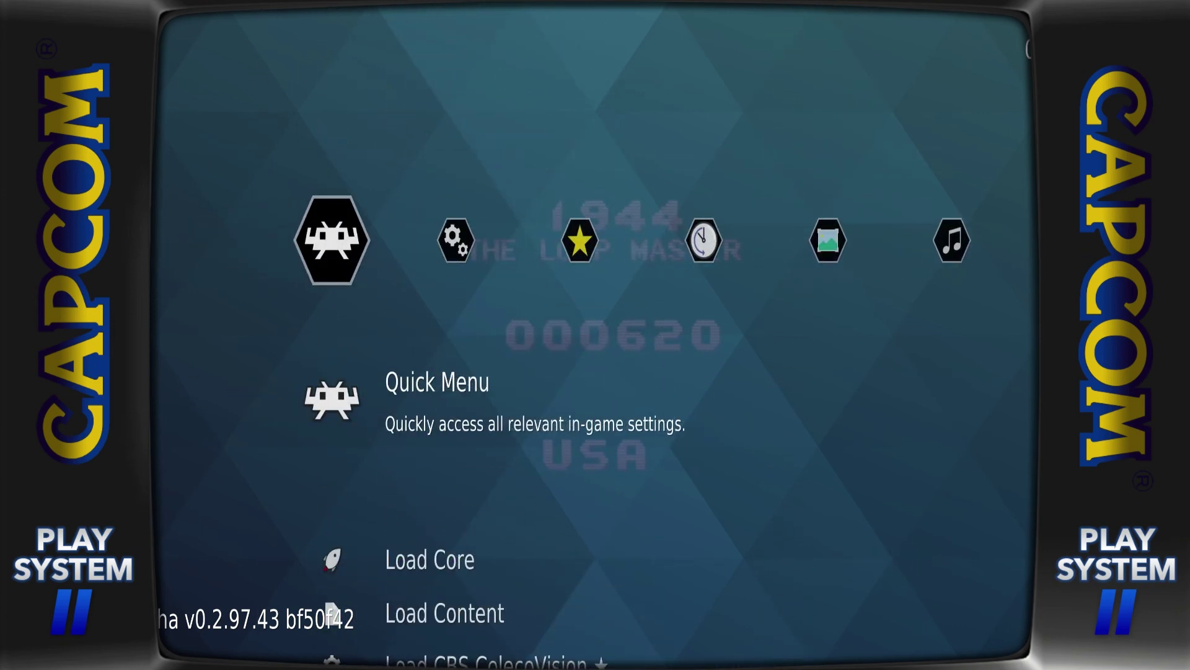